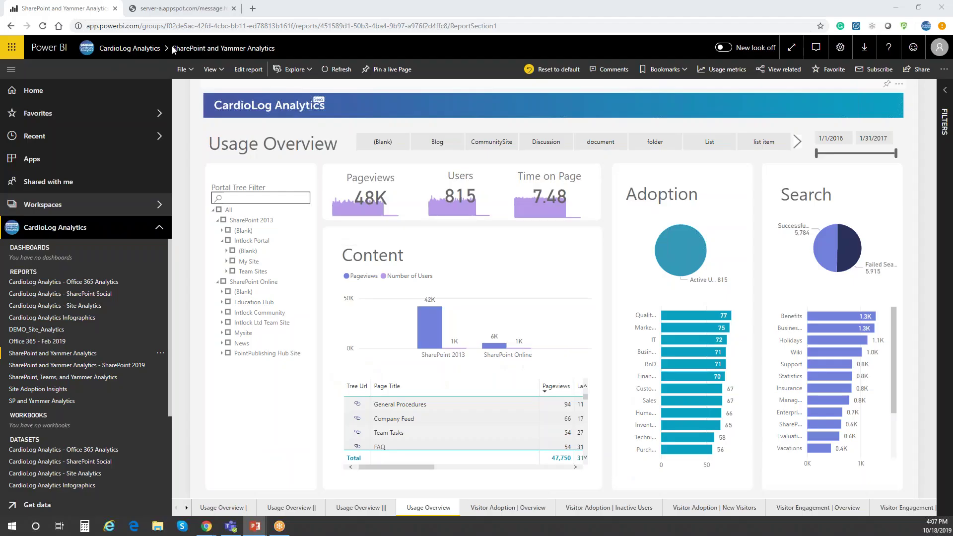
- Put Chrome into full screen with F11 while viewing the Usage Overview report page
key("F11")
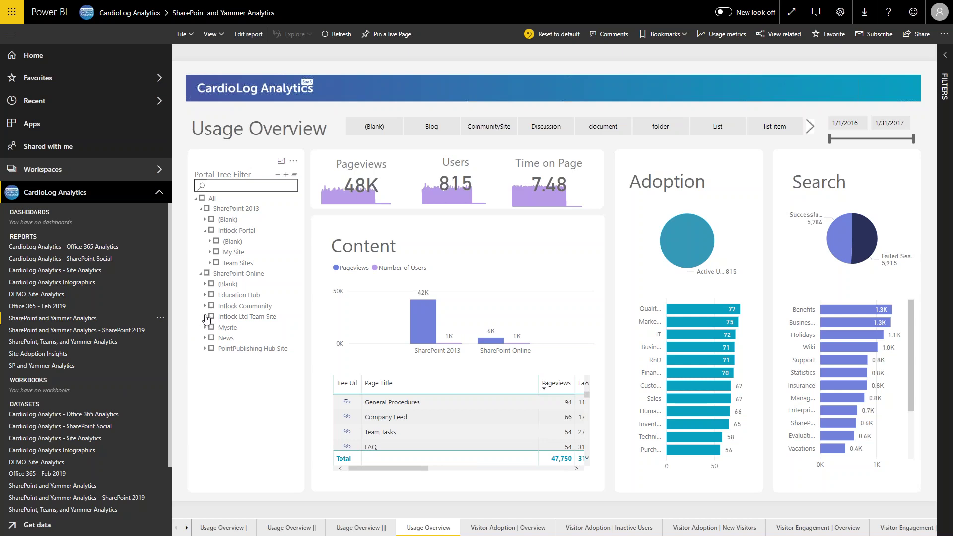
- Expand Intlock Ltd Team Site and its Lists in the Portal Tree Filter, checking then unchecking Lists
left_click(205, 317)
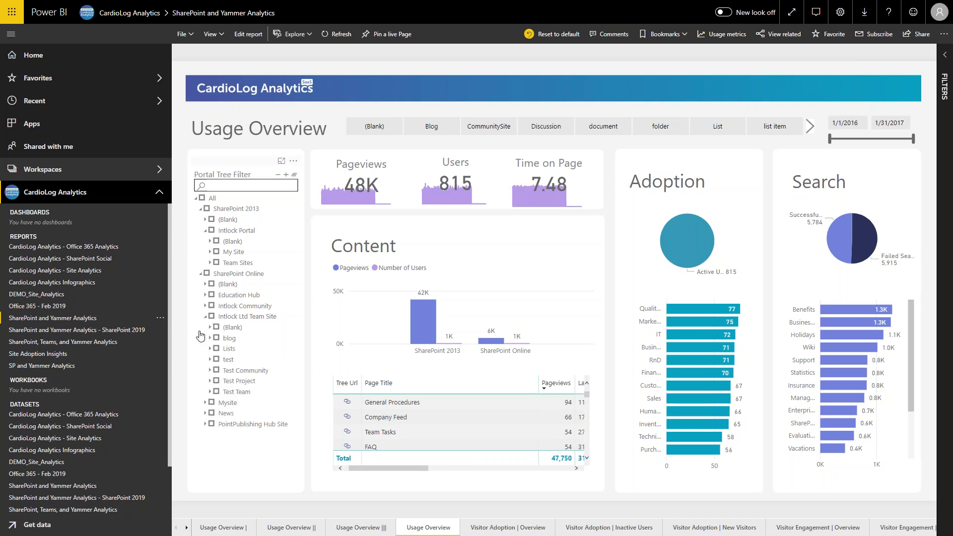
left_click(210, 349)
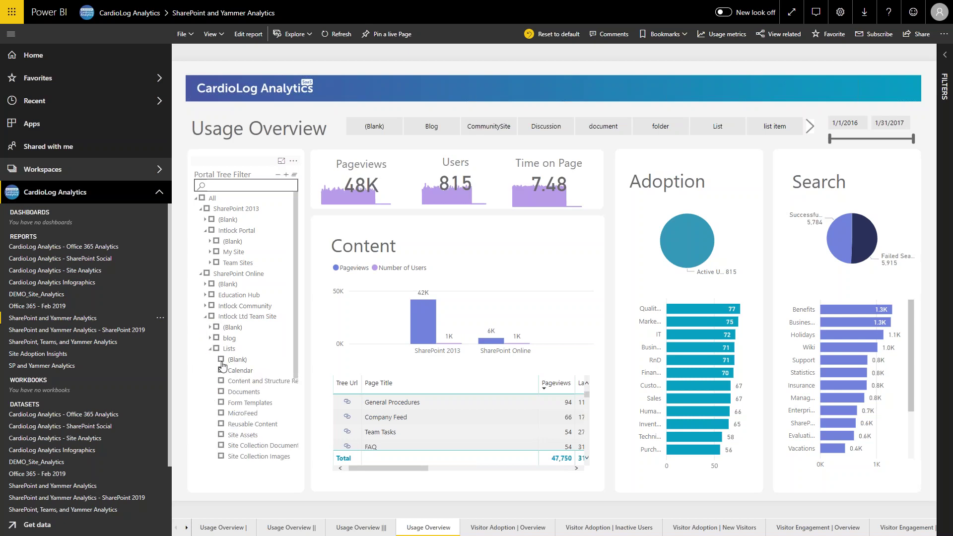
left_click(216, 349)
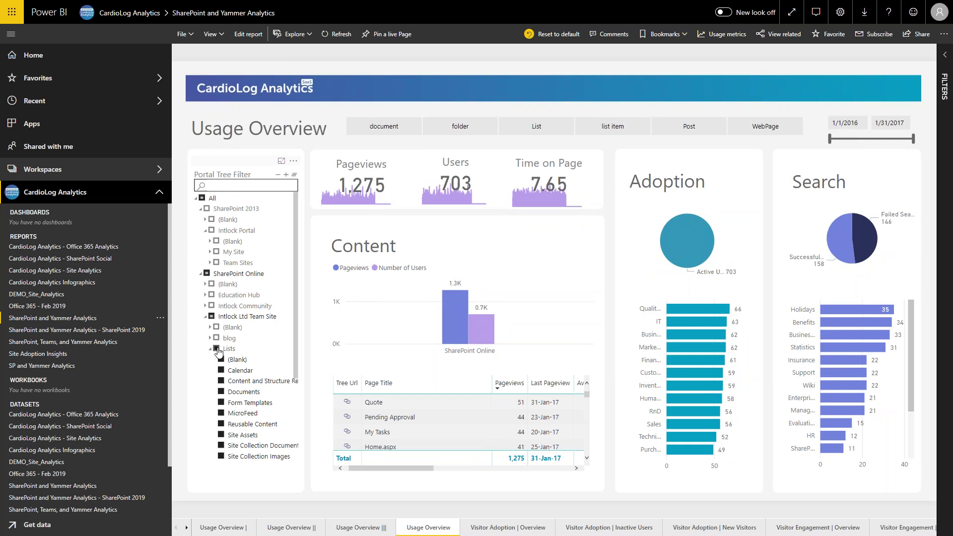
left_click(217, 349)
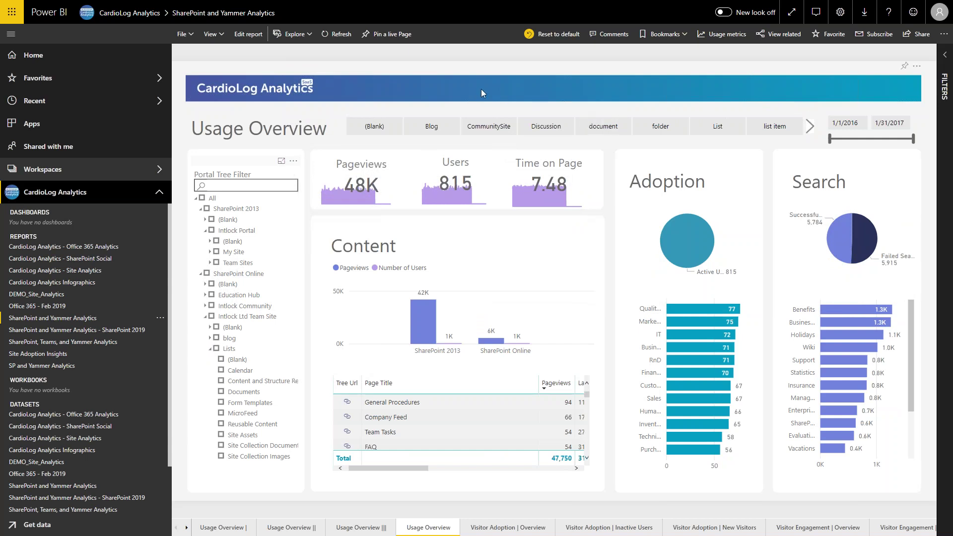
- Filter the report to CommunitySite content and enlarge the Page Title table in Focus mode
left_click(492, 126)
left_click(573, 367)
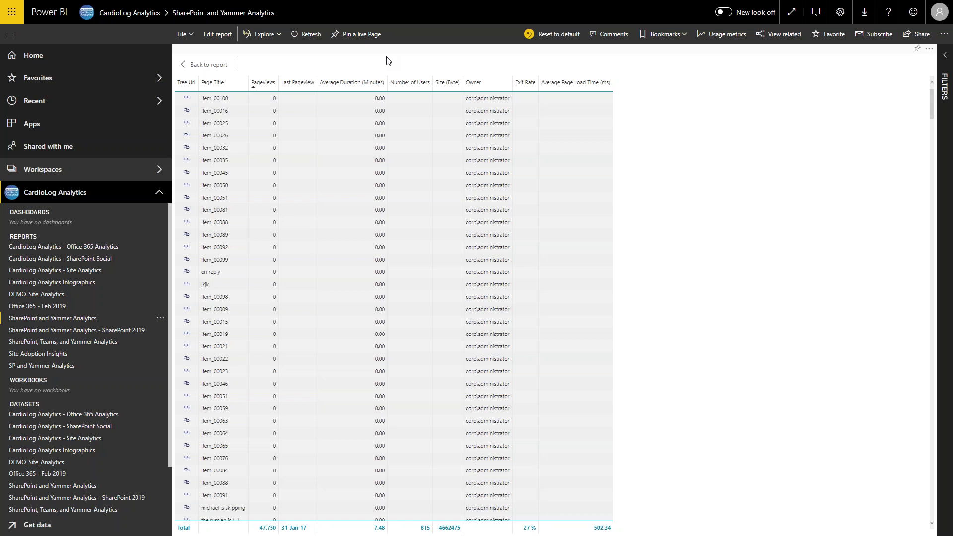
- Return to Usage Overview, drill into IT department users in Adoption, then open Visitor Adoption | New Visitors
left_click(208, 66)
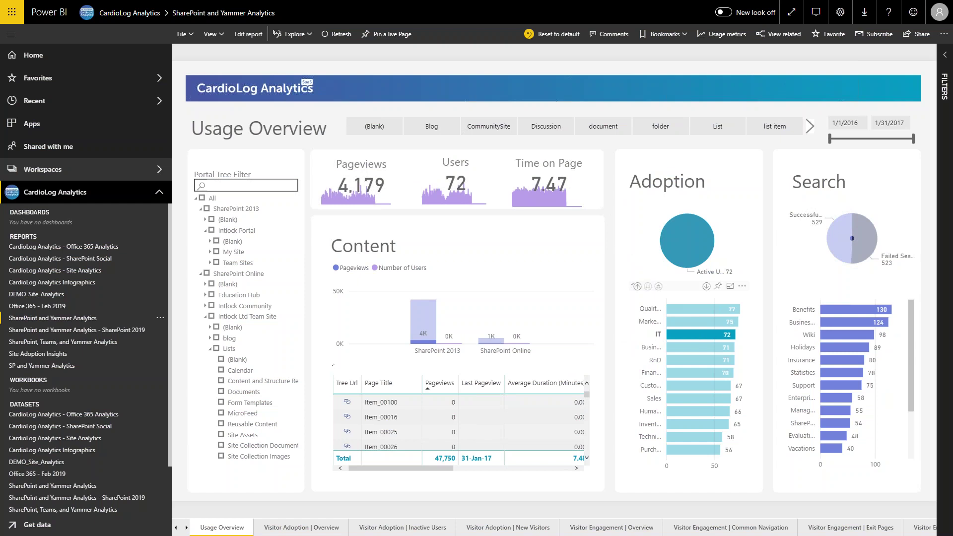
left_click(637, 286)
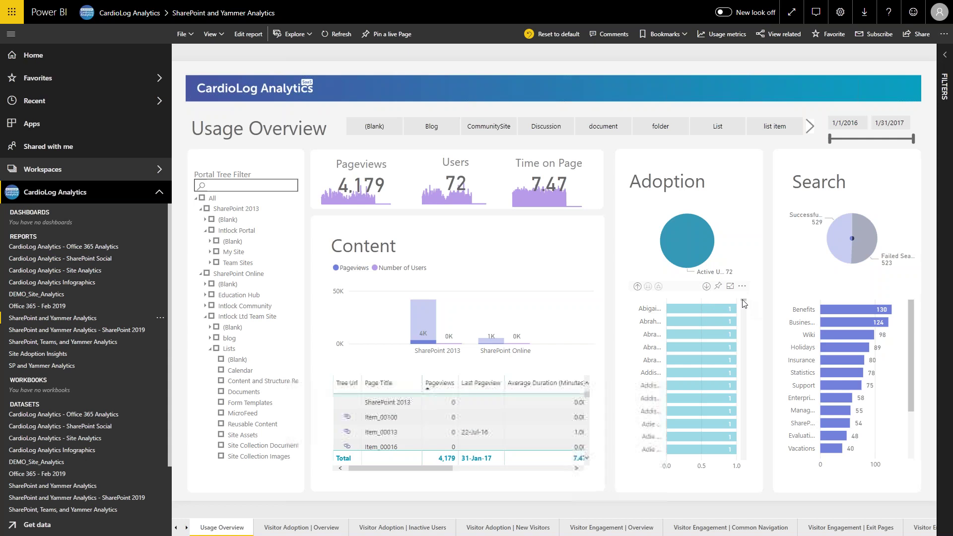
left_click_drag(743, 300, 743, 468)
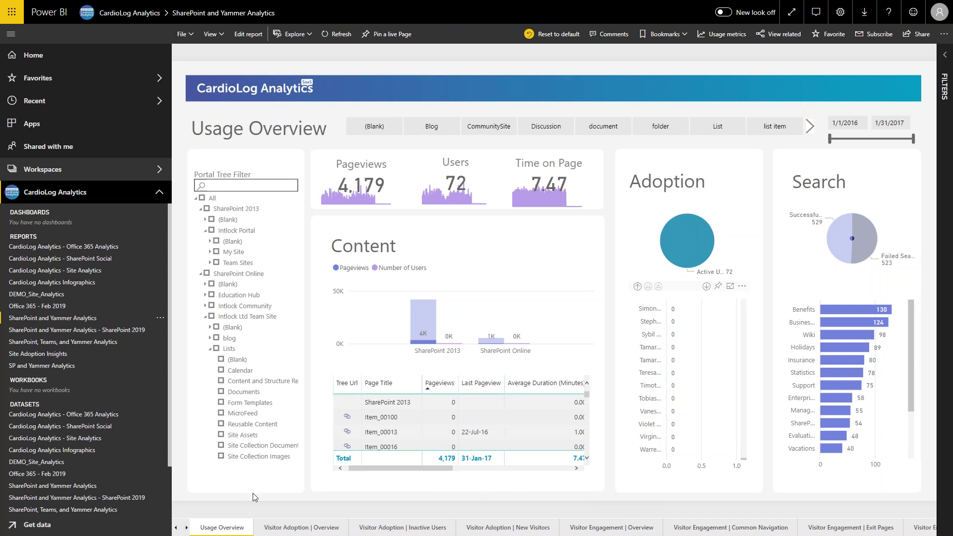
left_click(527, 528)
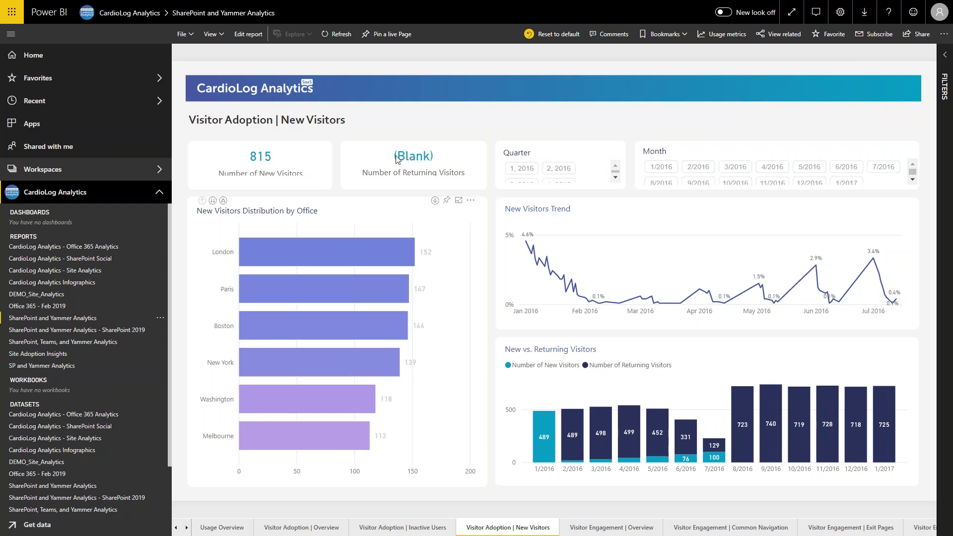
- Switch to the Visitor Engagement | Overview page showing the 41.38-minute average visit and 34% bounce rate
mouse_move(320, 241)
mouse_move(604, 455)
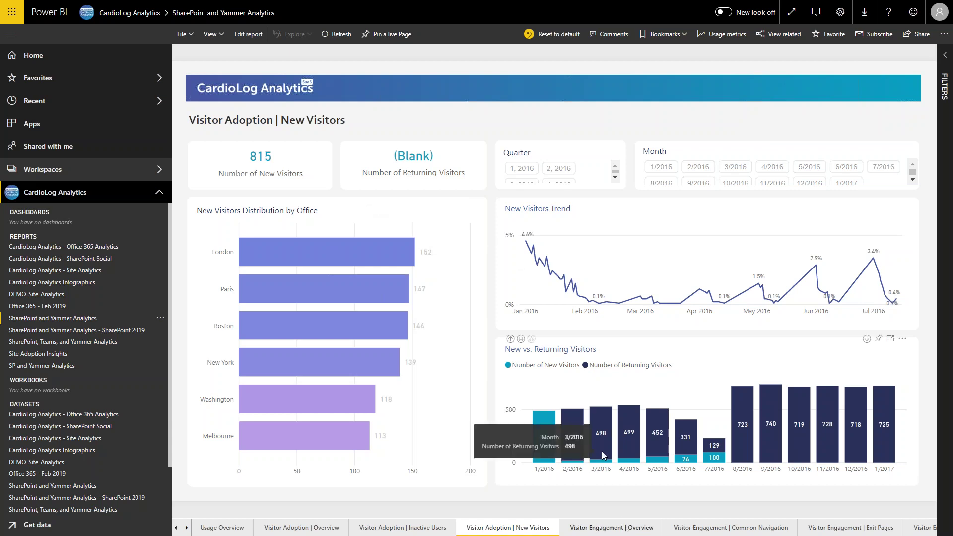
left_click(619, 529)
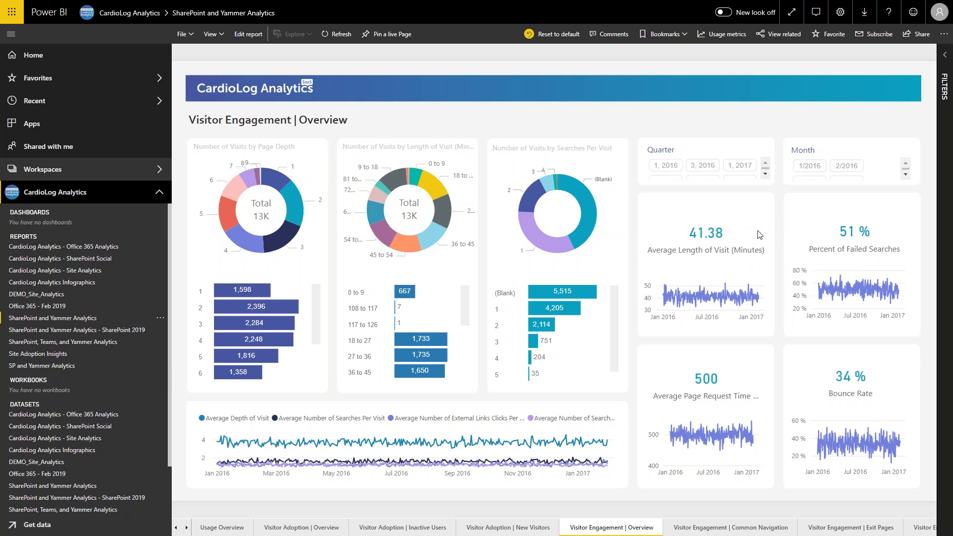
- Switch to the Visitor Engagement | Common Navigation page, led by MicroFeed > Welcome
left_click(748, 529)
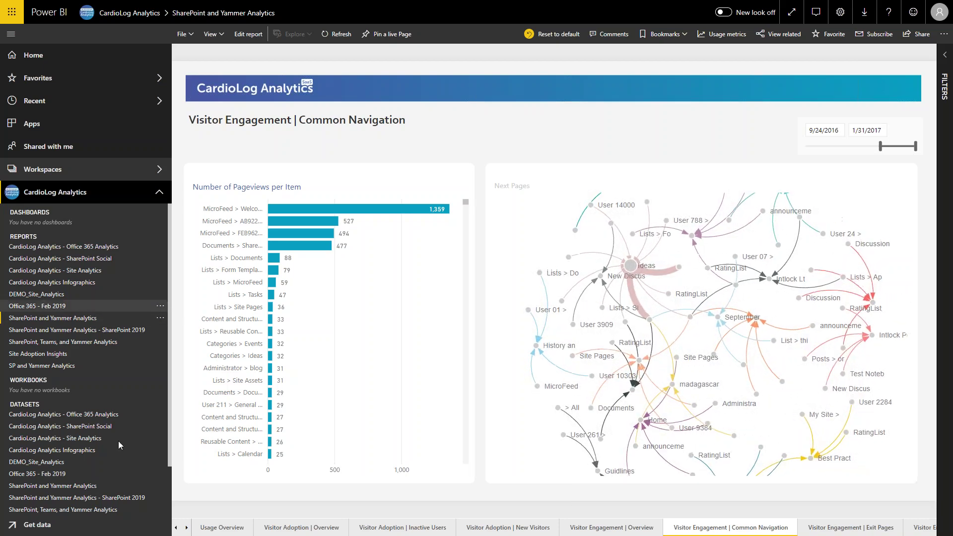
- Scroll the page tabs right and open the Visitor Engagement | External Links page
left_click(187, 527)
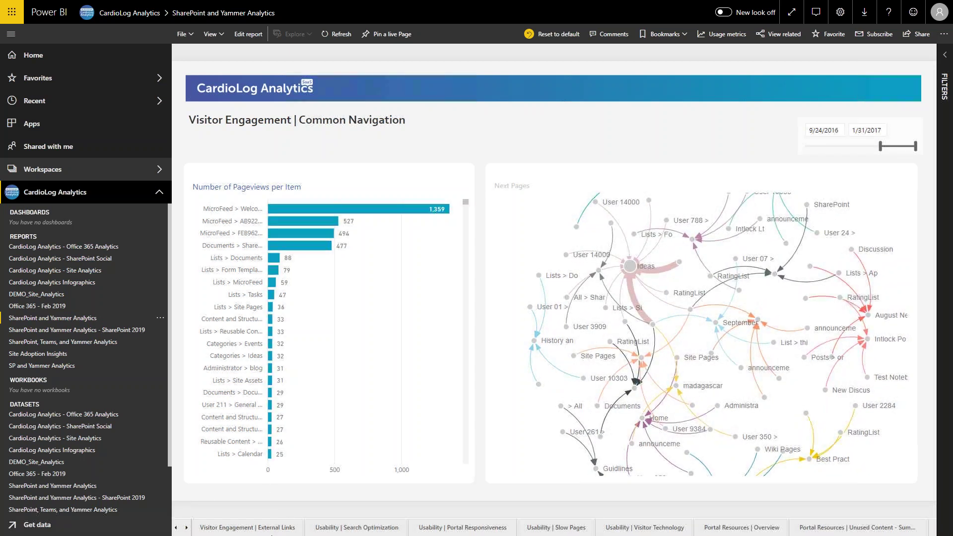
left_click(237, 528)
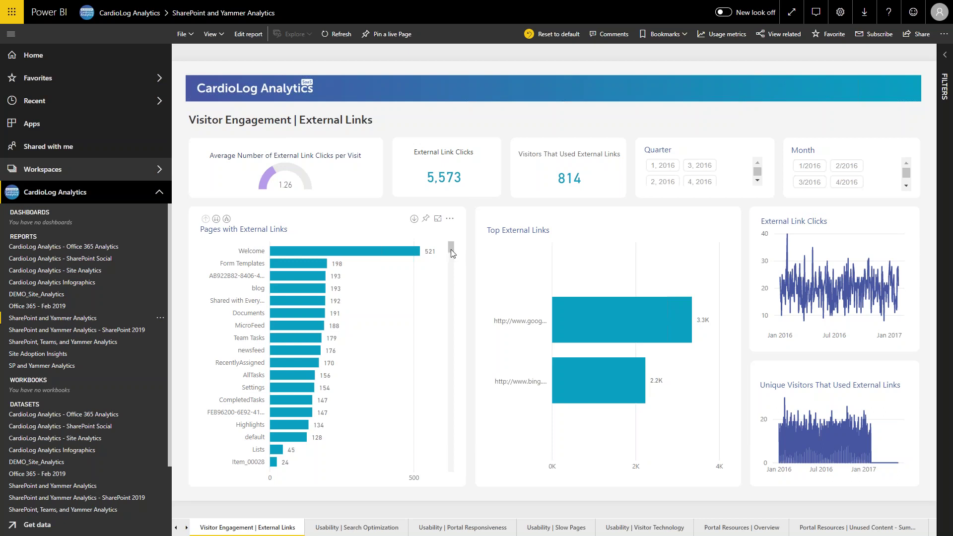
- Scroll the Pages with External Links chart down and back, then open Usability | Search Optimization
left_click_drag(451, 246, 397, 489)
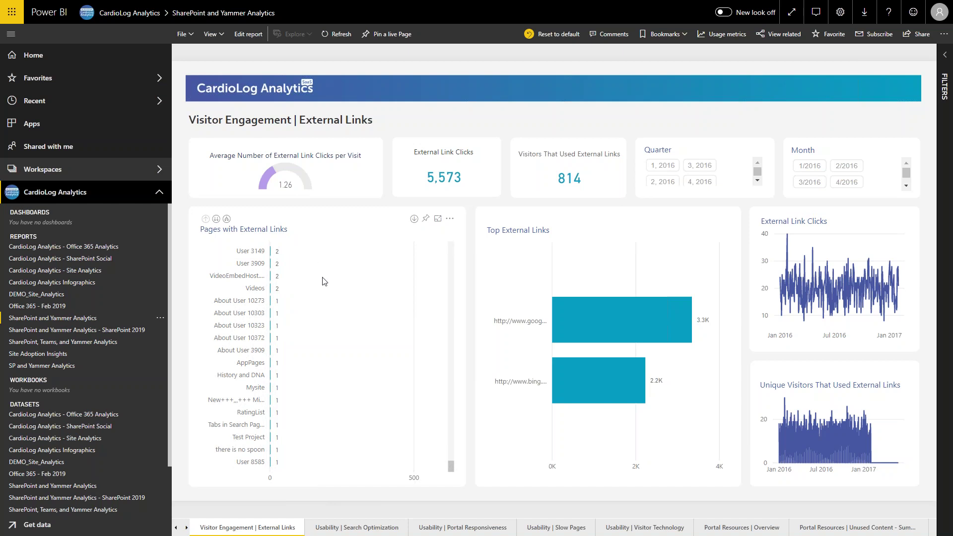
left_click_drag(450, 466, 382, 328)
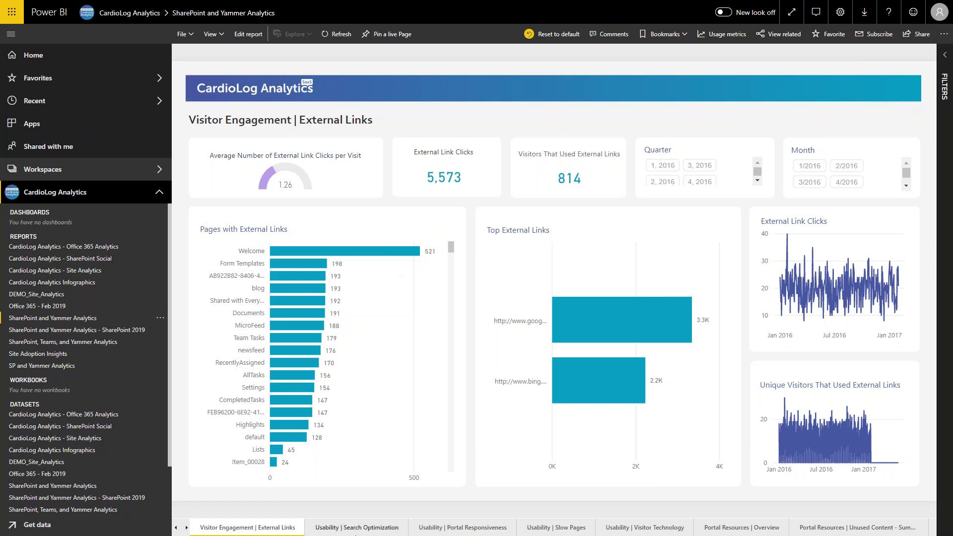
left_click(363, 531)
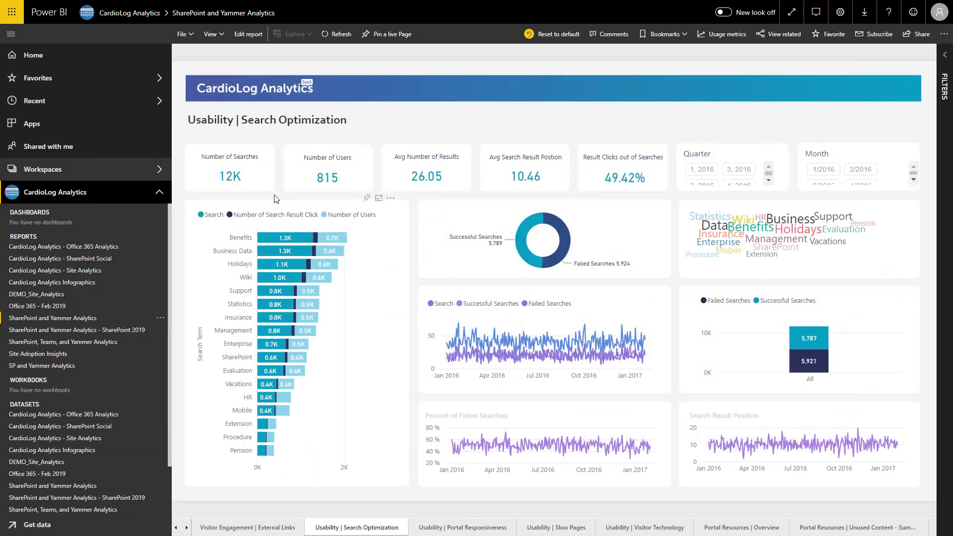
mouse_move(759, 230)
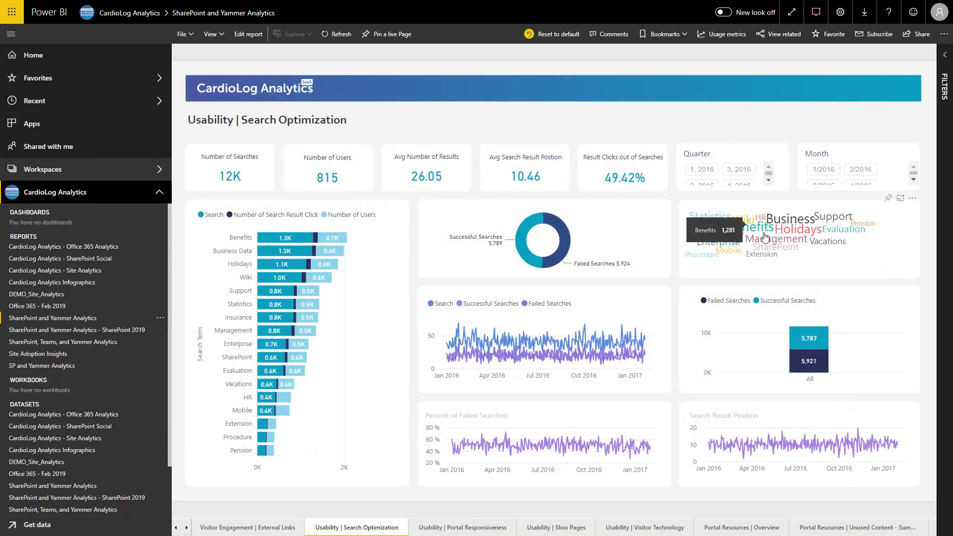
left_click(764, 232)
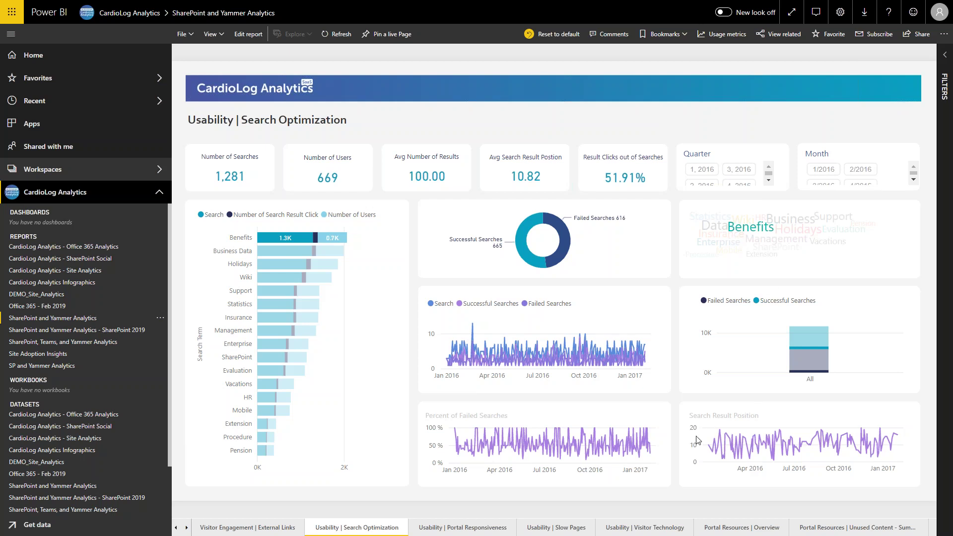
- Switch to the Usability | Visitor Technology page, where PC, Windows 10 and Chrome lead visits
left_click(650, 523)
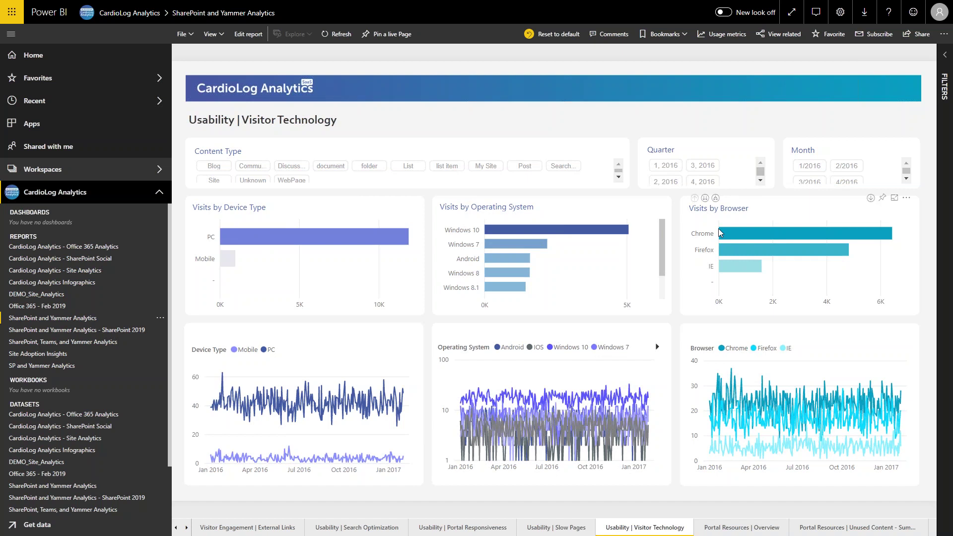
- Switch to the Usability | Slow Pages page showing 502.16 ms average load time
left_click(556, 528)
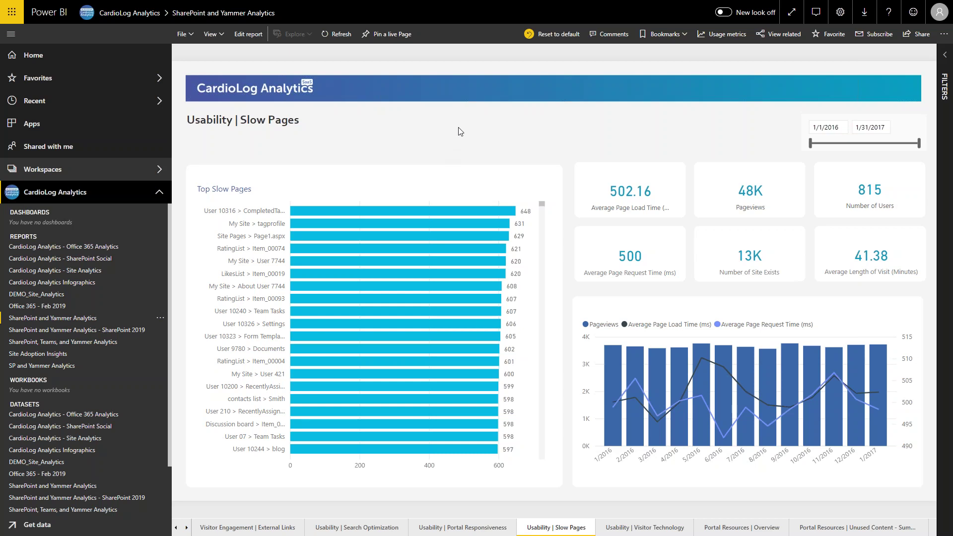
- Reveal the later report page tabs and inspect the Yammer engagement charts' tooltips
left_click(187, 529)
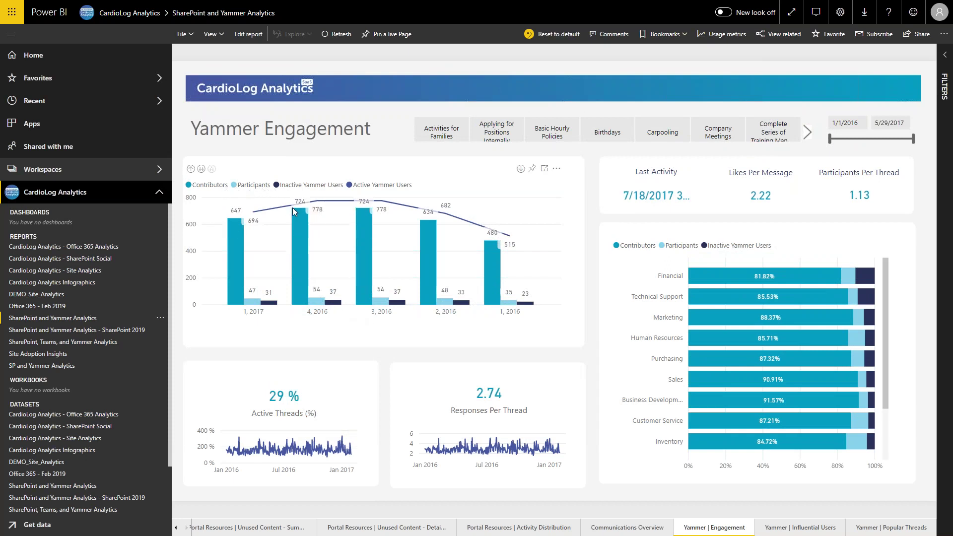
mouse_move(322, 202)
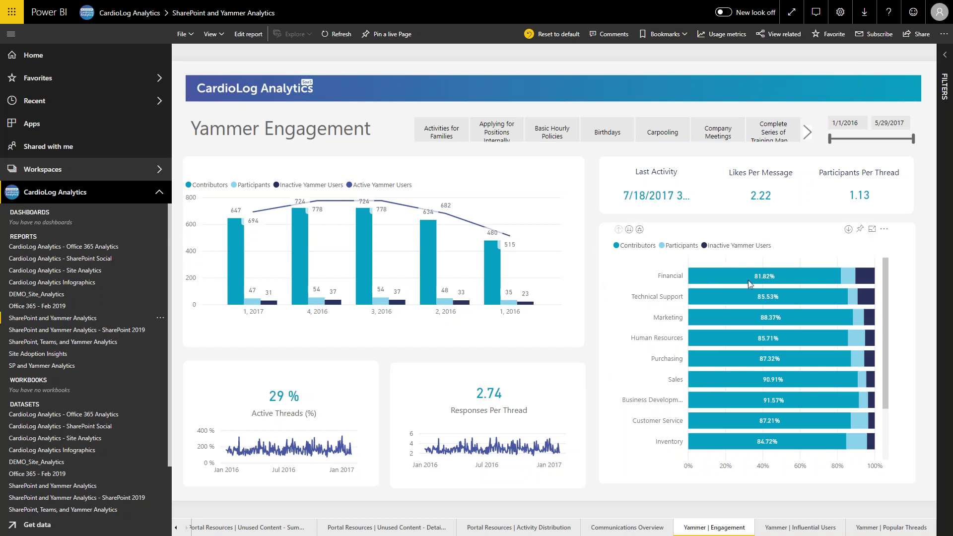
mouse_move(850, 279)
- Open Yammer | Influential Users, scroll its bar chart and slicer list, then switch to Yammer | Popular Threads
left_click(801, 528)
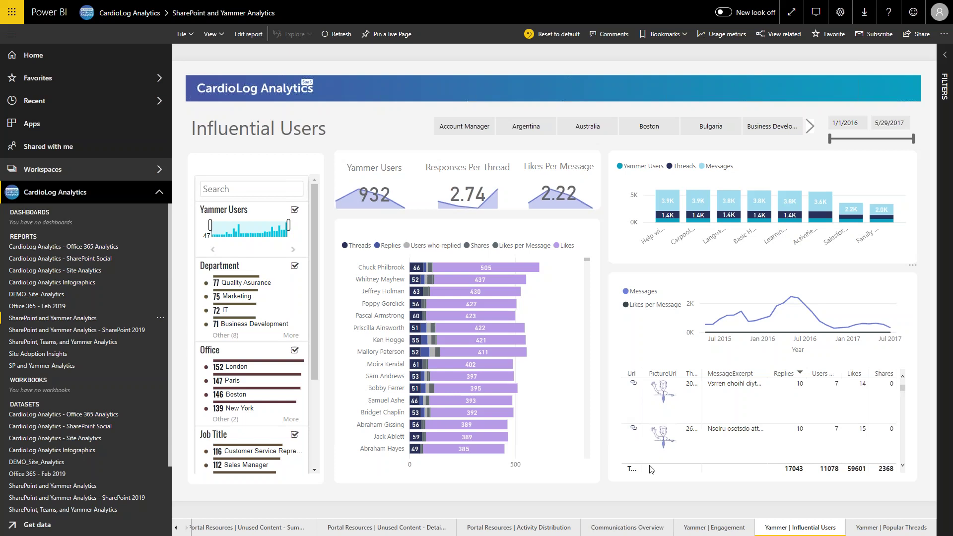
mouse_move(588, 262)
left_mouse_down()
mouse_move(577, 380)
mouse_move(582, 249)
left_mouse_up()
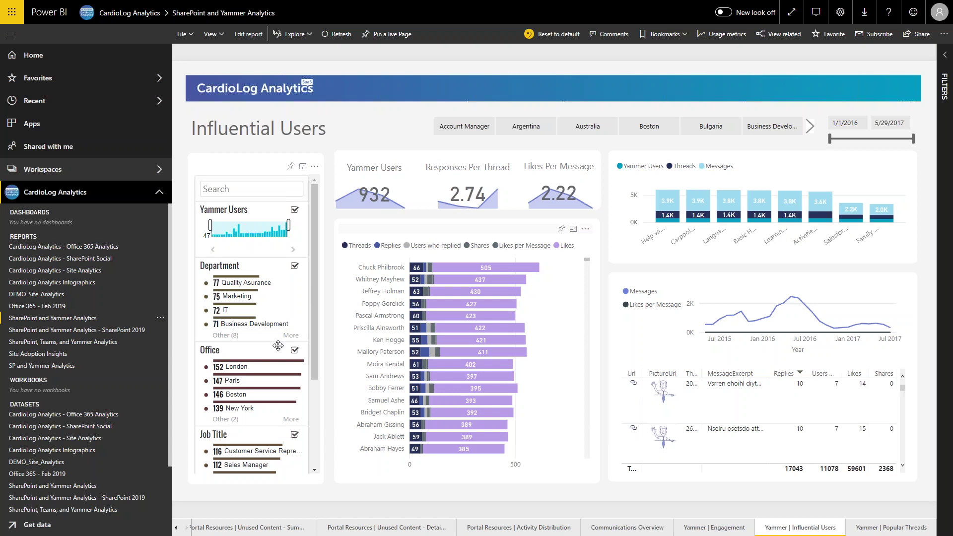
scroll(309, 335, "down", 3)
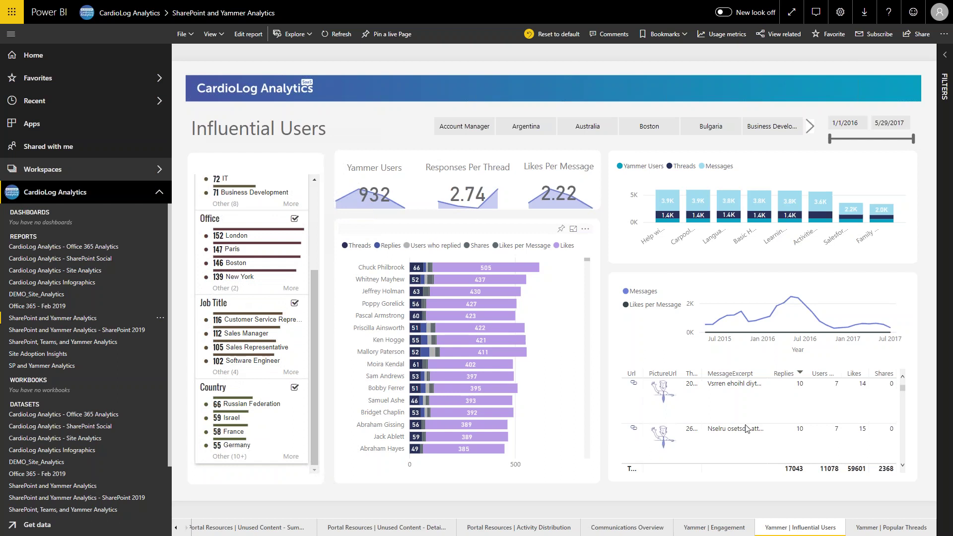
left_click(887, 529)
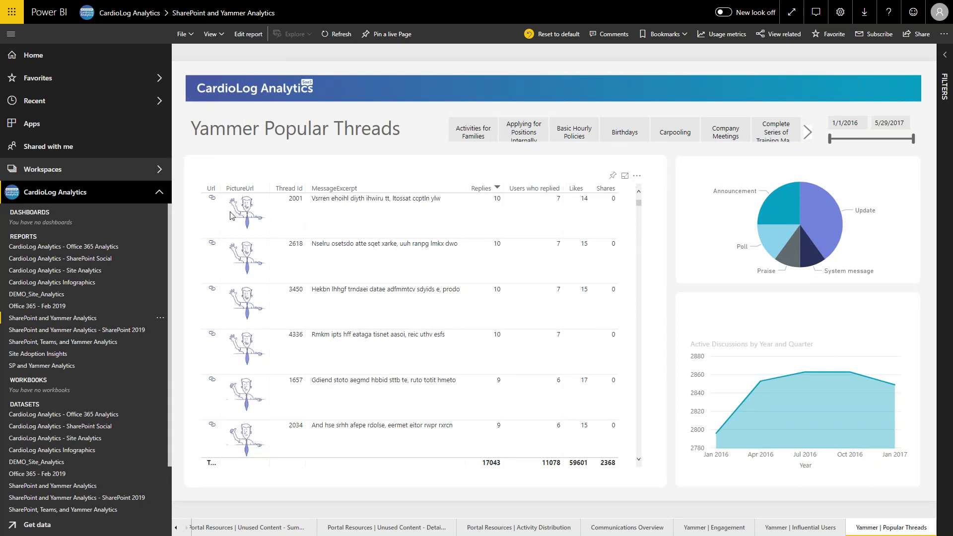
- Open the 'CardioLog Analytics - Office 365 Analytics' report from the Reports list
left_click(135, 248)
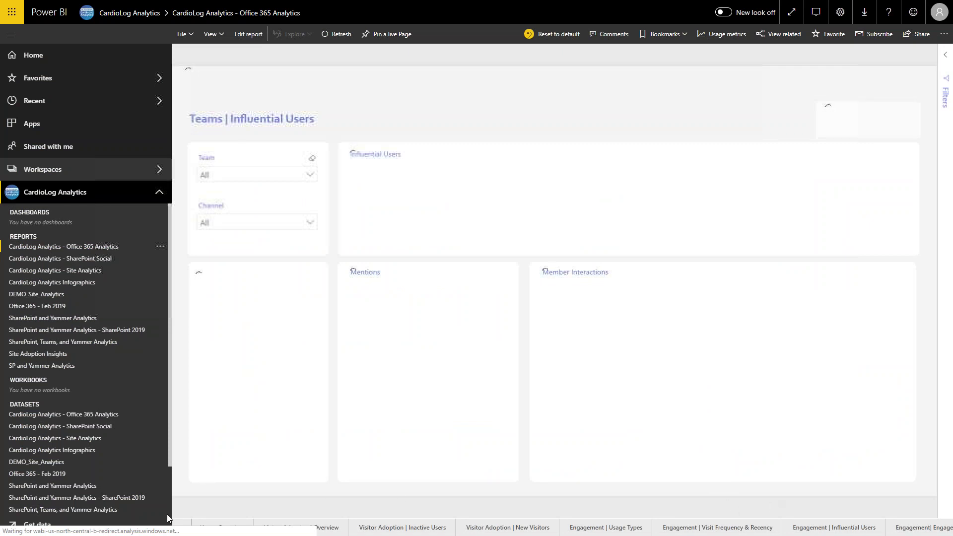
- Scroll the page tabs and switch to Teams | Team Overview, showing 10K members and 59 channels
left_click(187, 528)
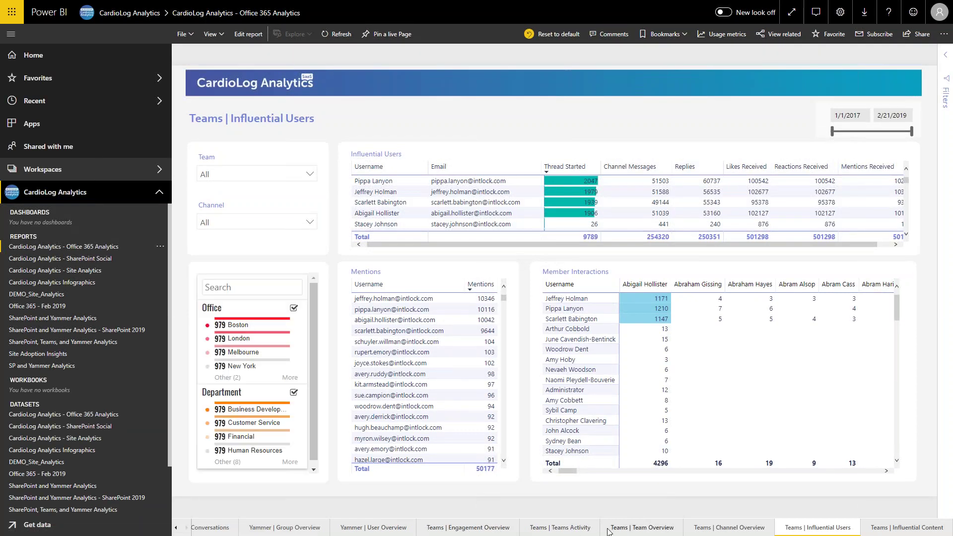
left_click(548, 531)
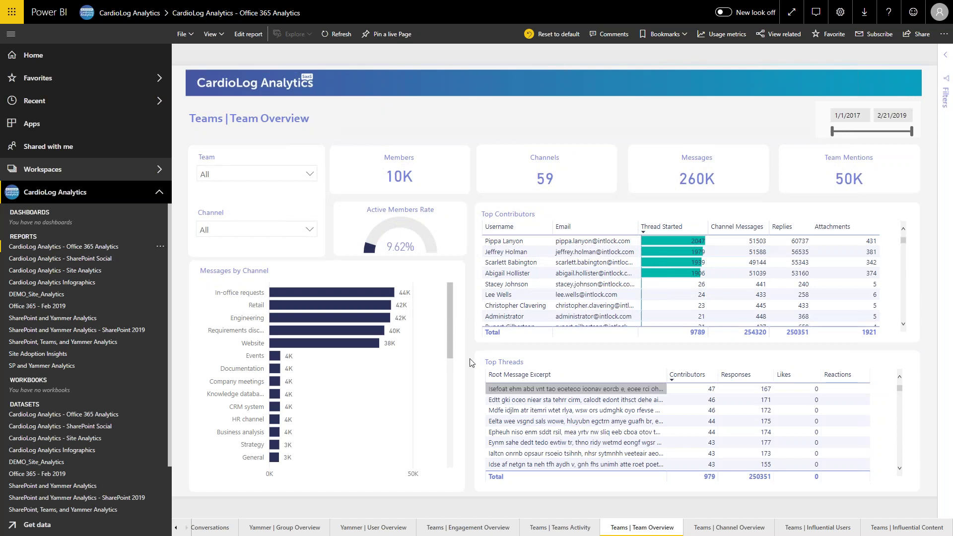
- Filter the Team slicer to PROJECT ACCELERATE, clear it back to All, then open Teams | Channel Overview
left_click(309, 175)
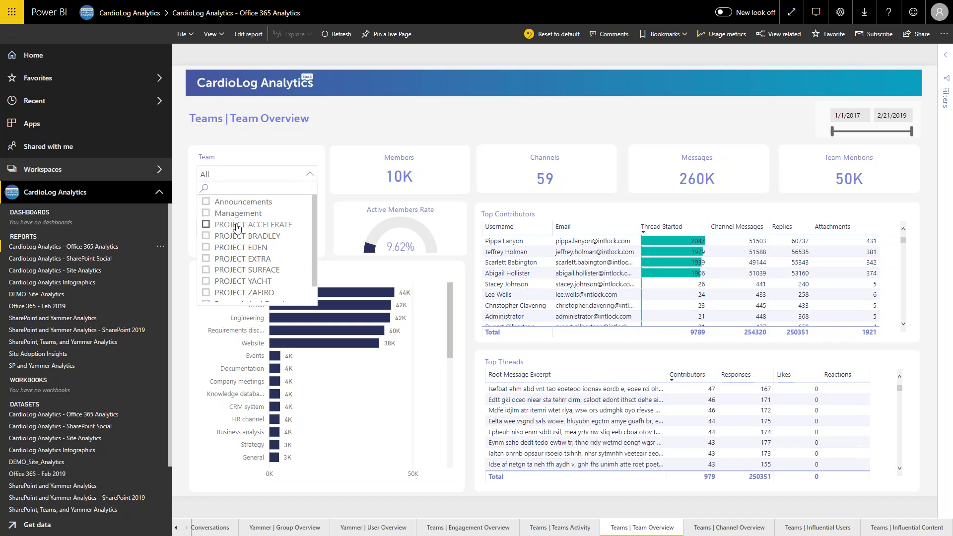
left_click(235, 226)
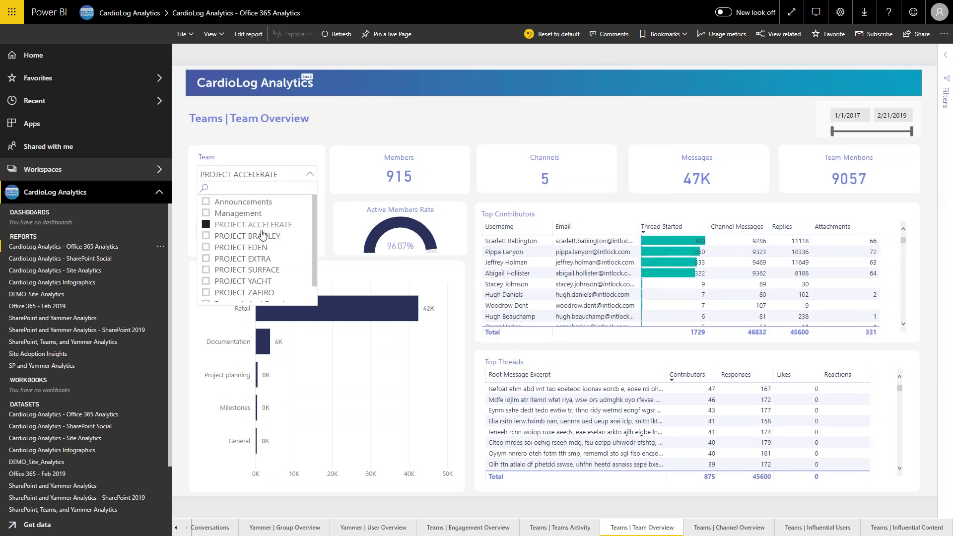
left_click(256, 226)
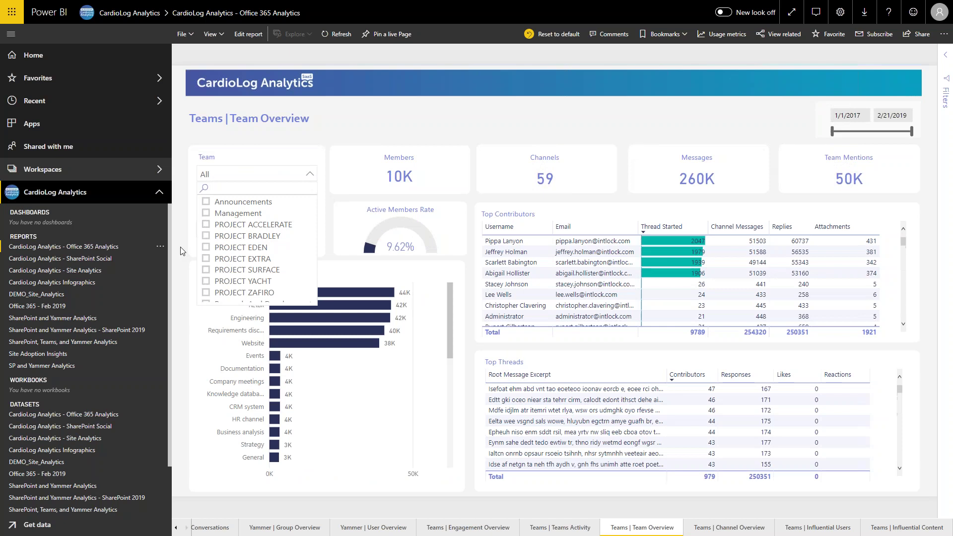
left_click(738, 533)
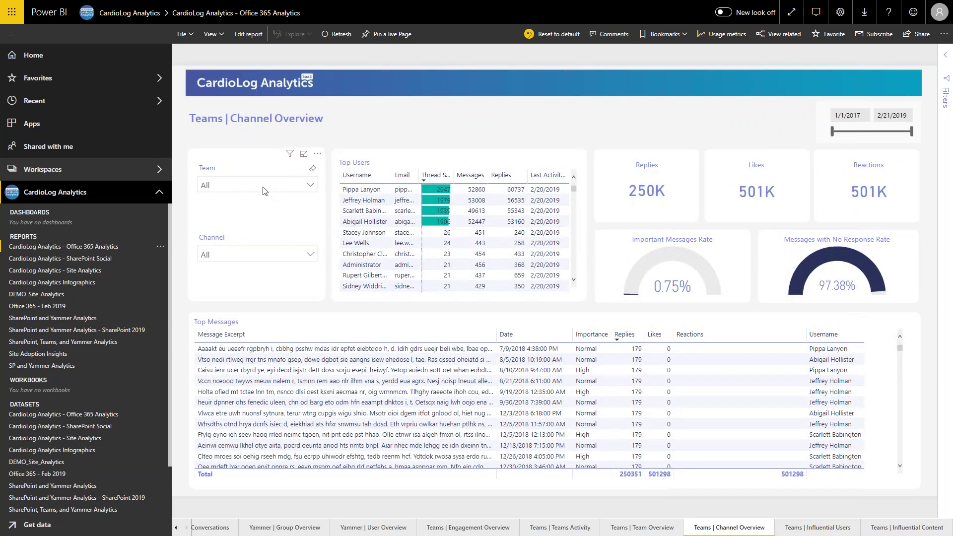
- Filter Channel Overview to the PROJECT ACCELERATE team, leave Channel unset, then switch to Teams | Influential Users
left_click(264, 186)
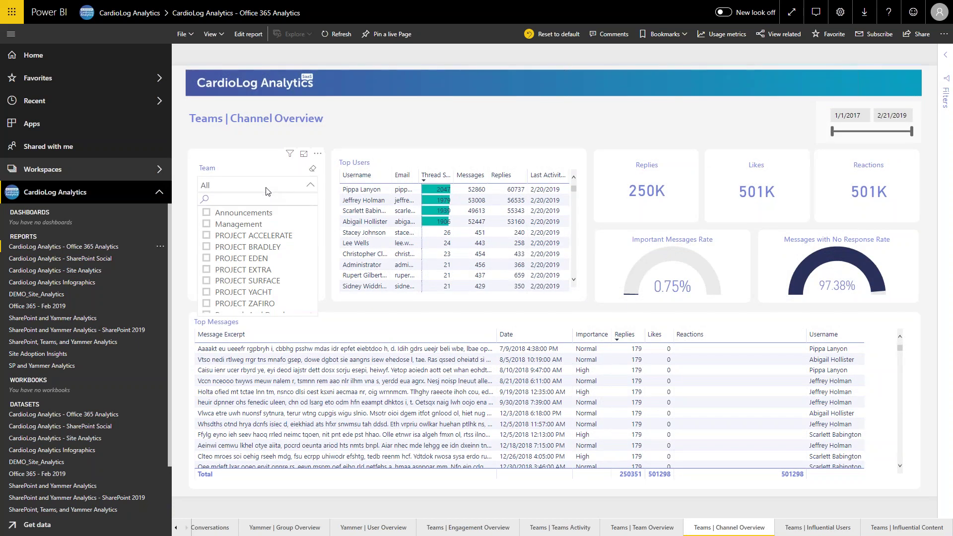
left_click(263, 238)
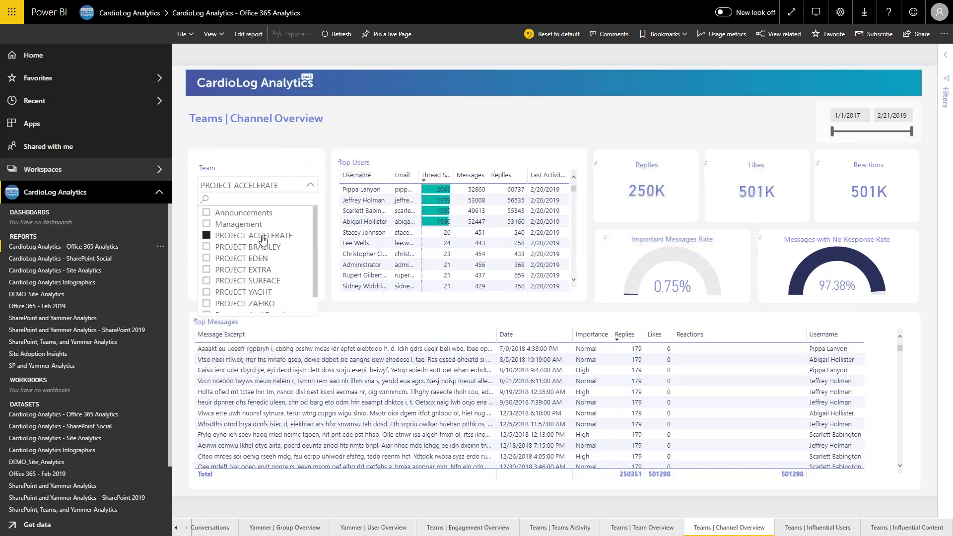
left_click(183, 247)
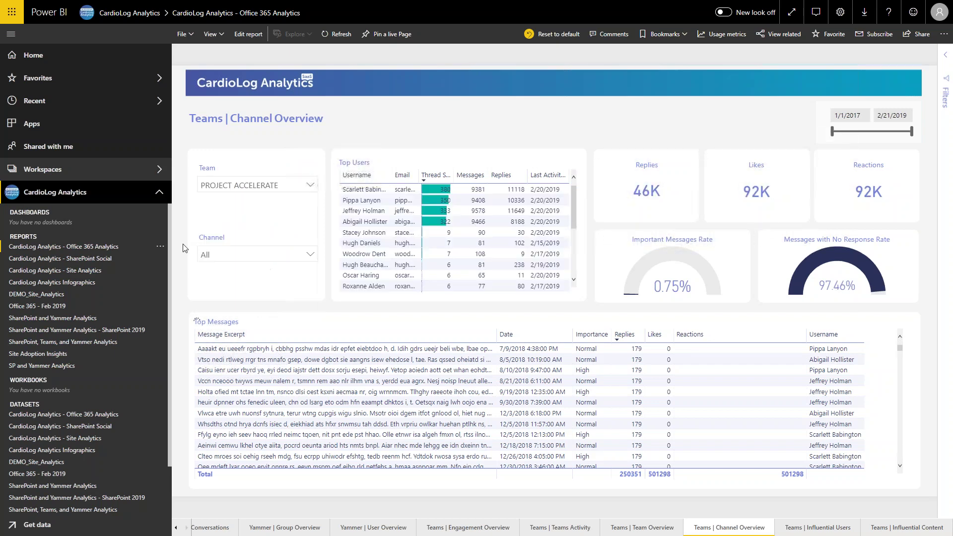
left_click(286, 259)
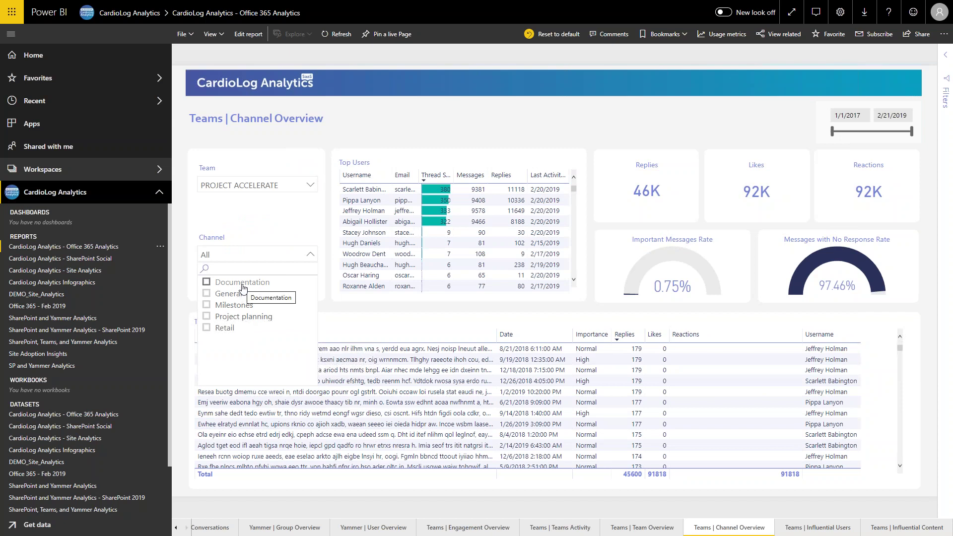
left_click(239, 238)
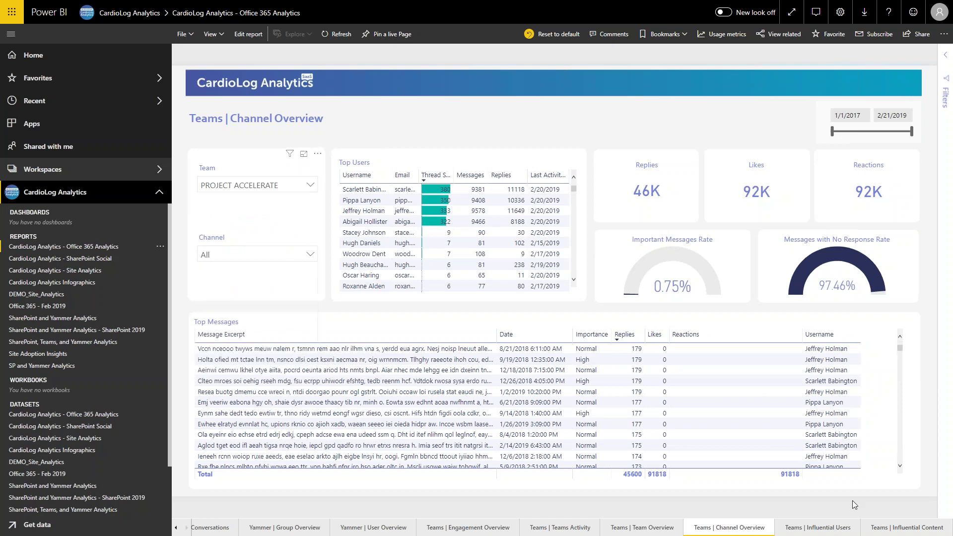
left_click(819, 530)
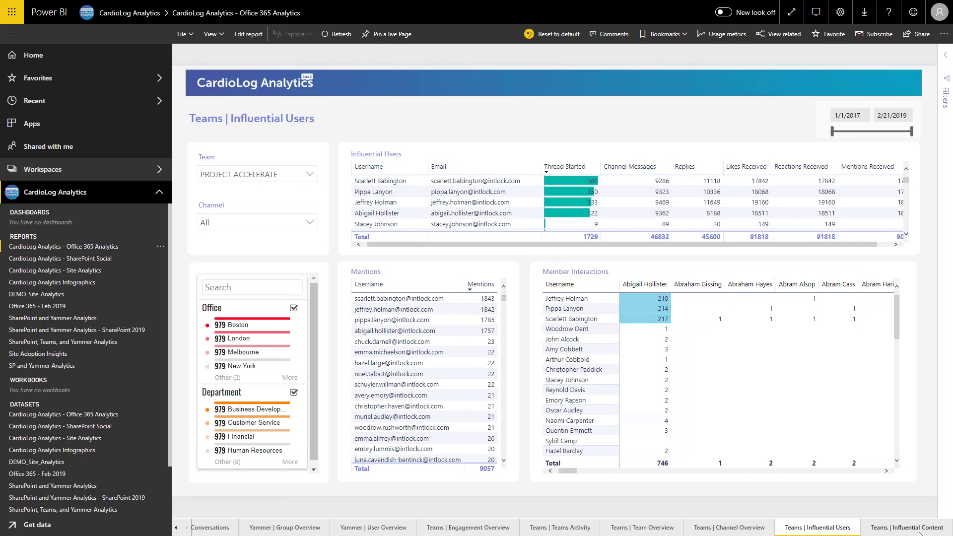
- Switch to the Teams | Influential Content page, showing 19 files shared and 23 apps used
left_click(898, 528)
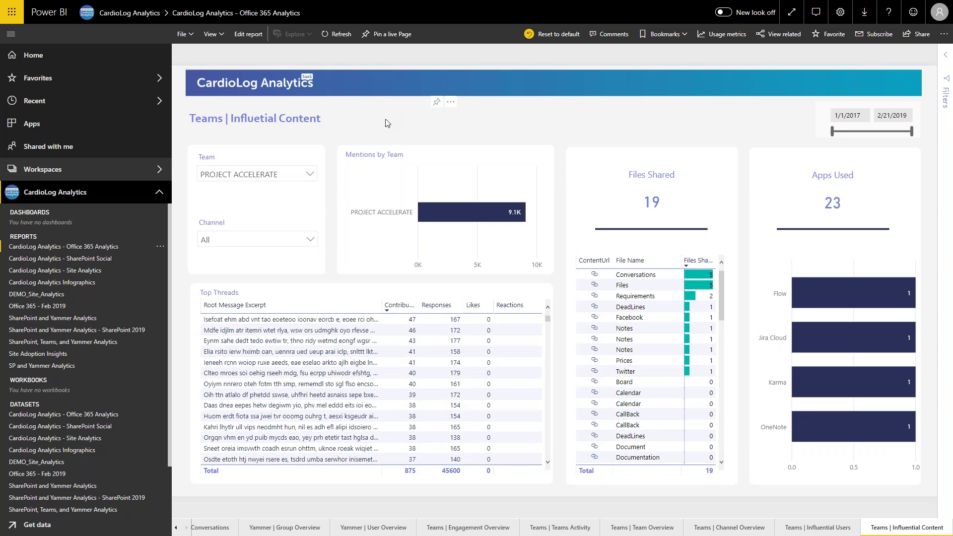
left_click(309, 174)
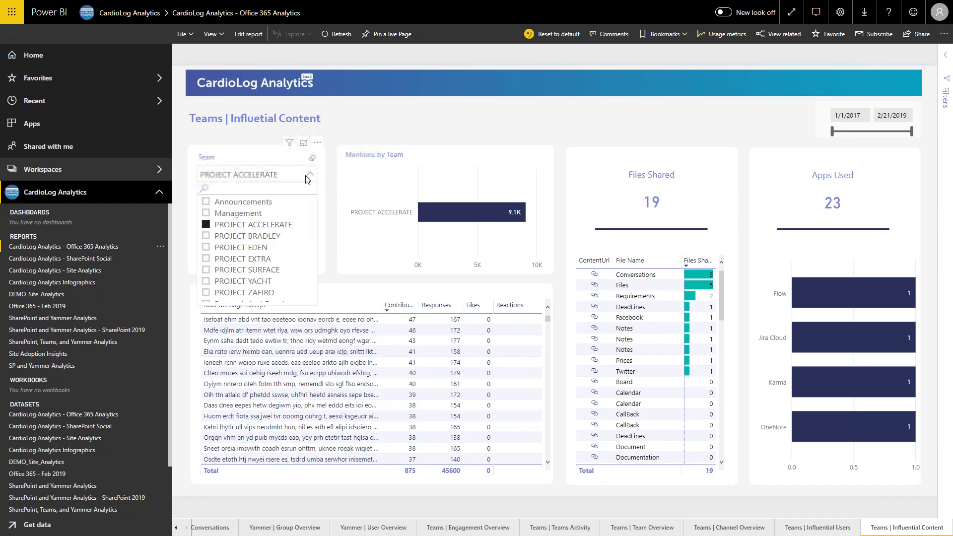
left_click(390, 263)
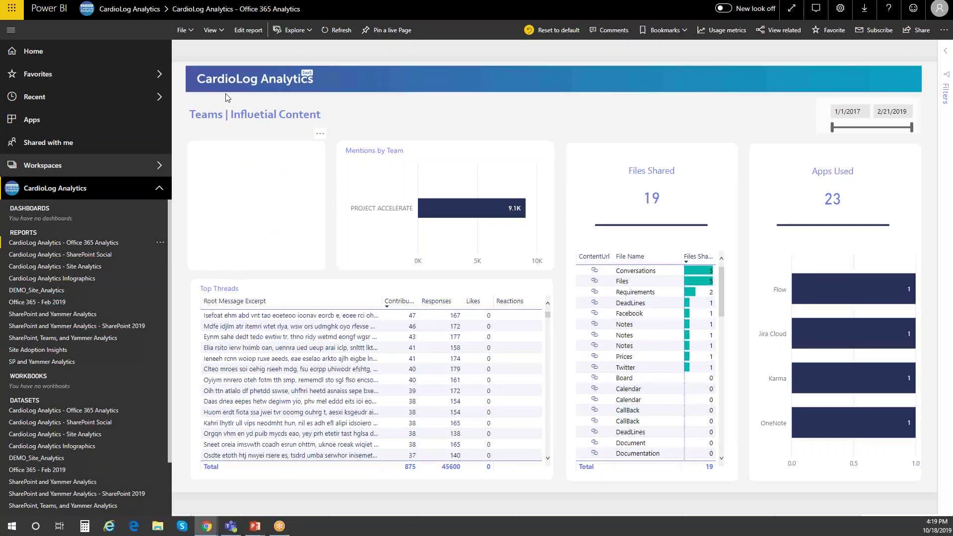
- Leave full screen, switch to the CardioLog Engage browser tab, and return to full screen
key("F11")
key("ctrl+Tab")
key("F11")
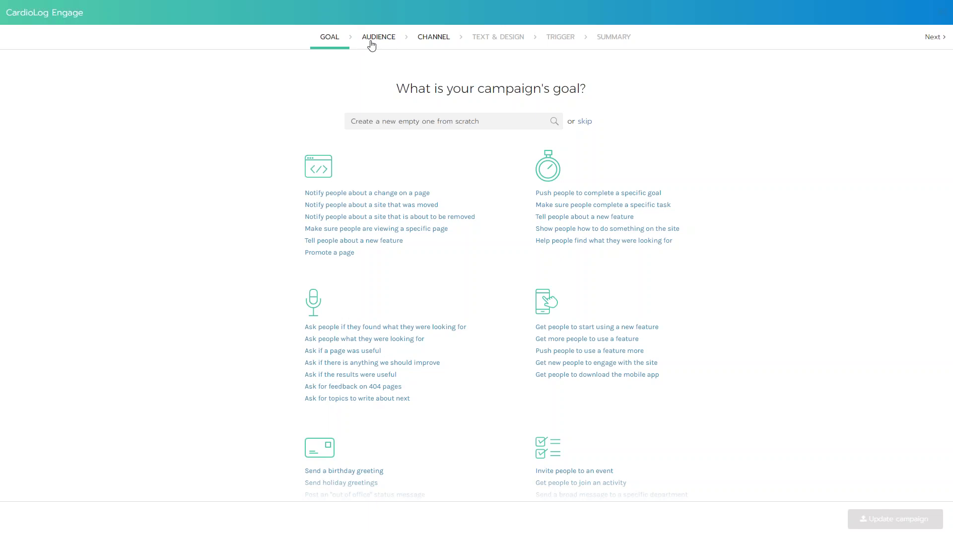
- Start a campaign without a goal and try an analytics-segment audience with the Marketing users group
left_click(584, 122)
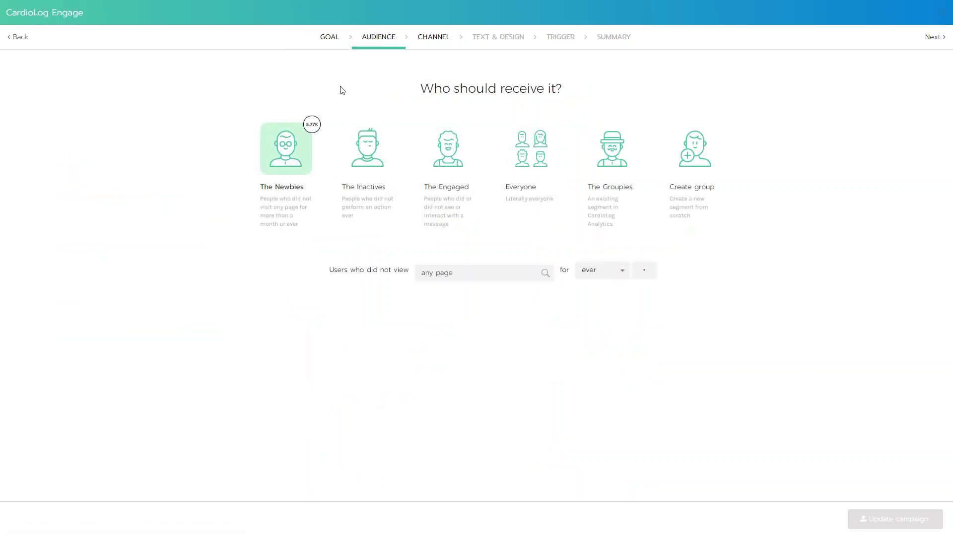
left_click(527, 158)
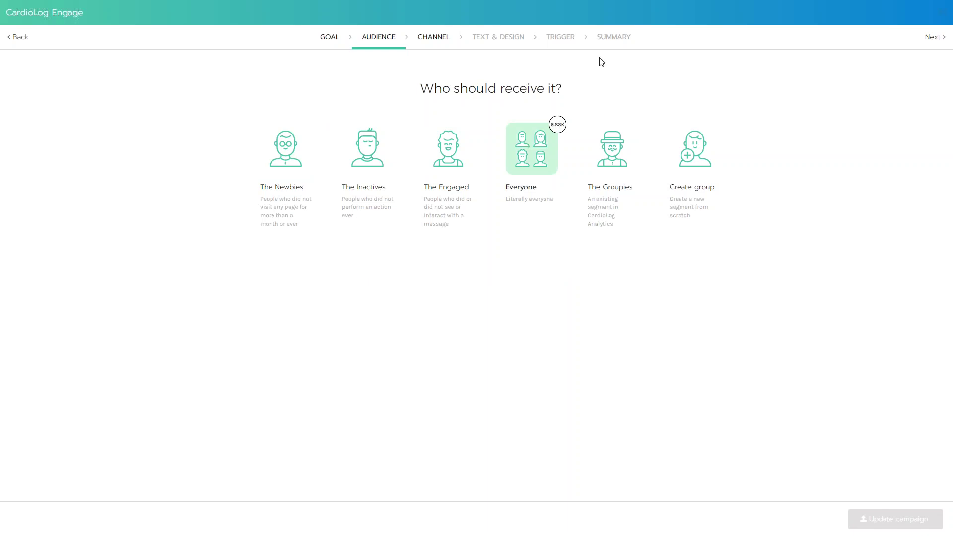
left_click(612, 167)
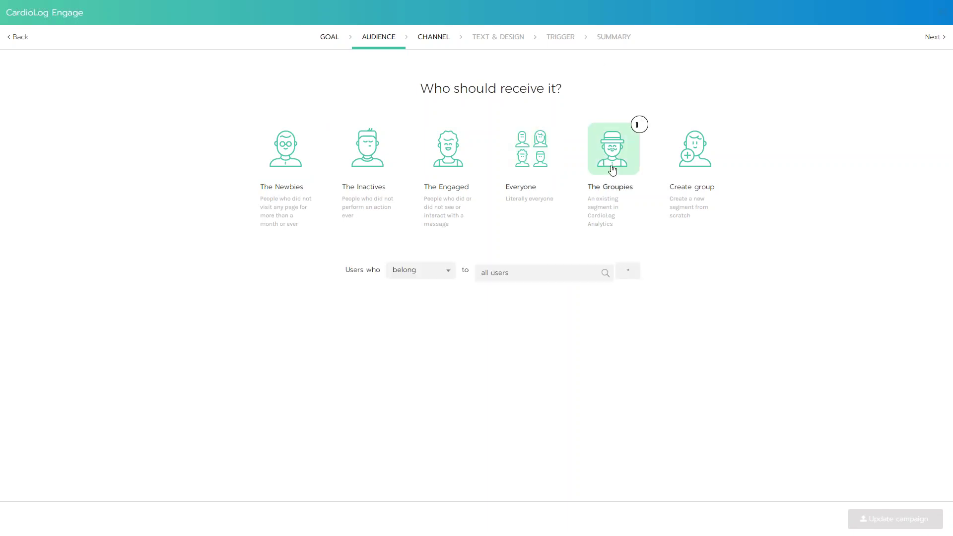
triple_click(523, 279)
type("mar")
key("Down")
key("Return")
- Target inactive users who have not visited for more than 14 days
left_click(370, 155)
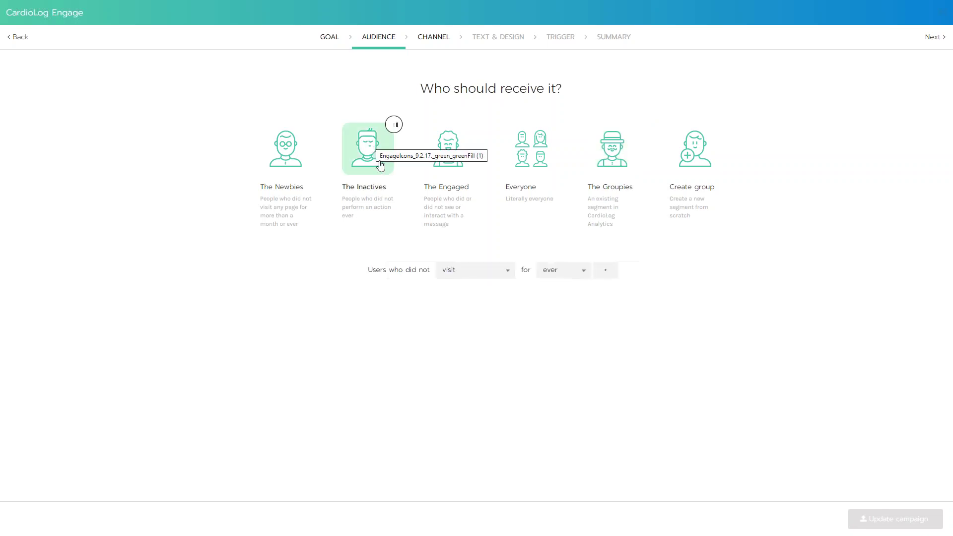
left_click(554, 277)
left_click(563, 300)
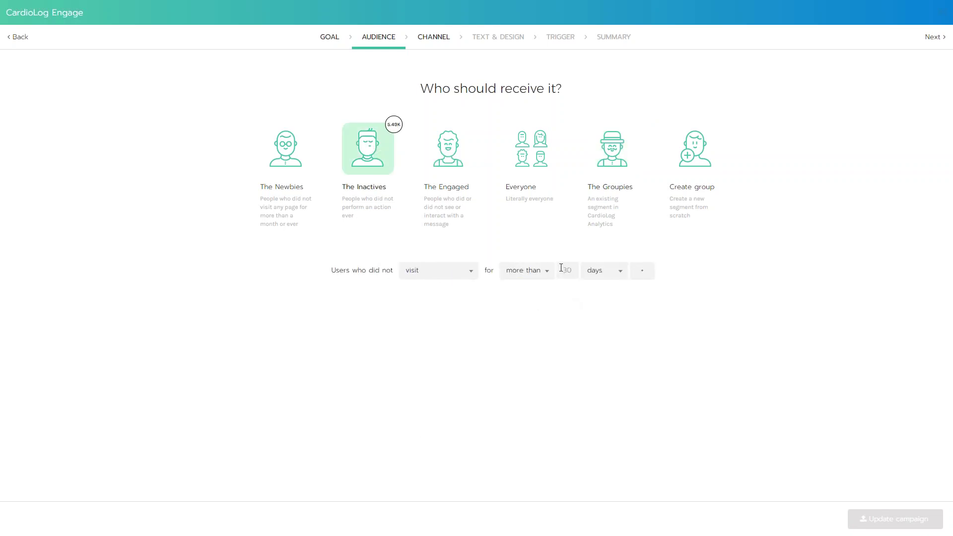
left_click(560, 268)
type("14")
left_click(430, 43)
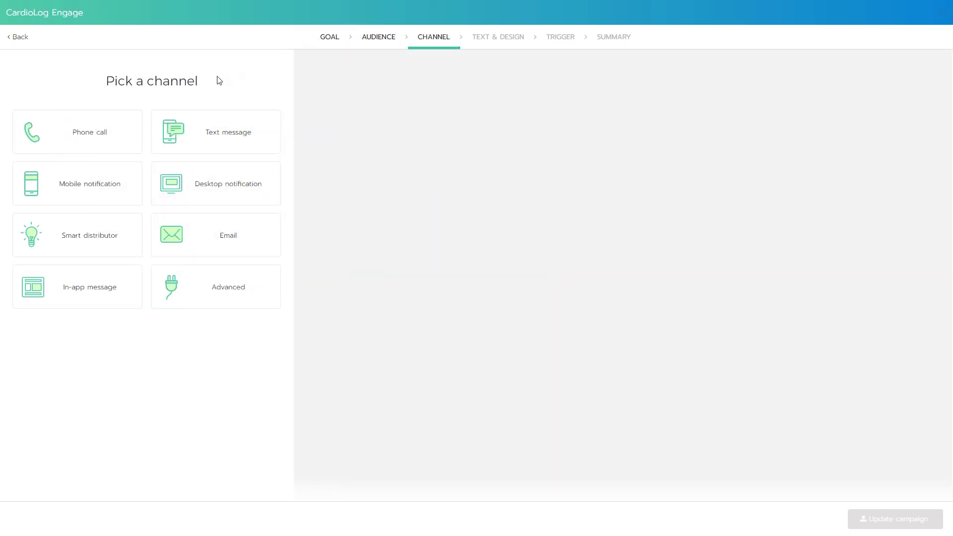
- Choose an in-app pop-up message after previewing Full screen, Header, Text message and Email options
left_click(90, 288)
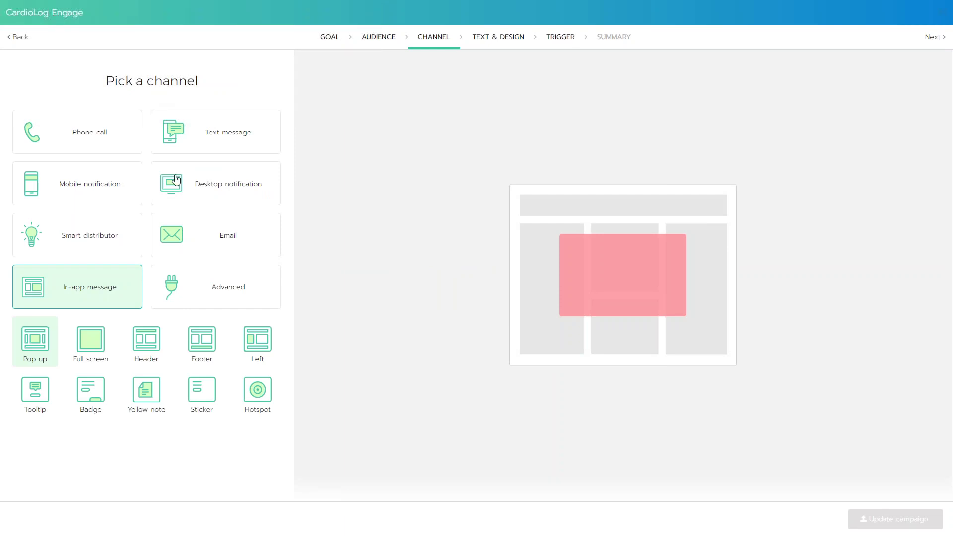
left_click(91, 349)
left_click(149, 351)
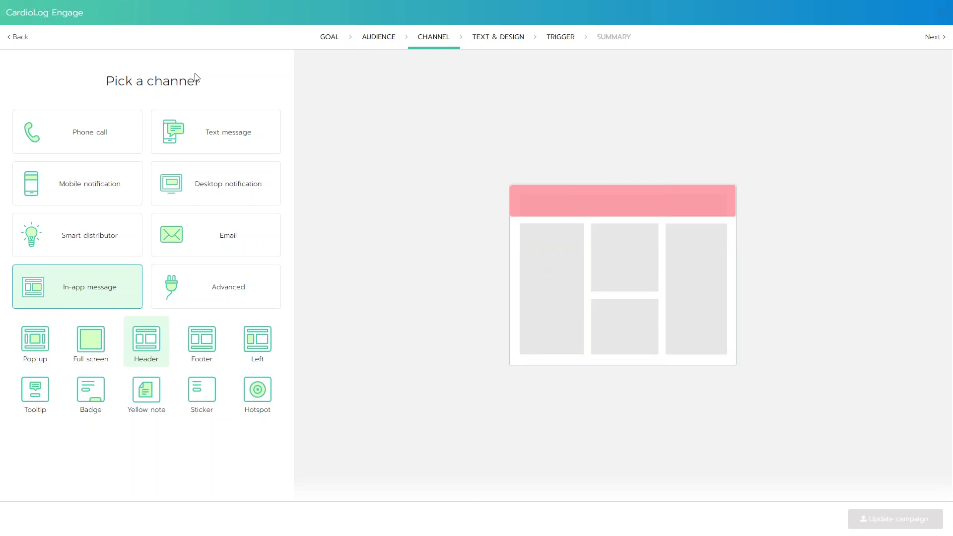
left_click(32, 349)
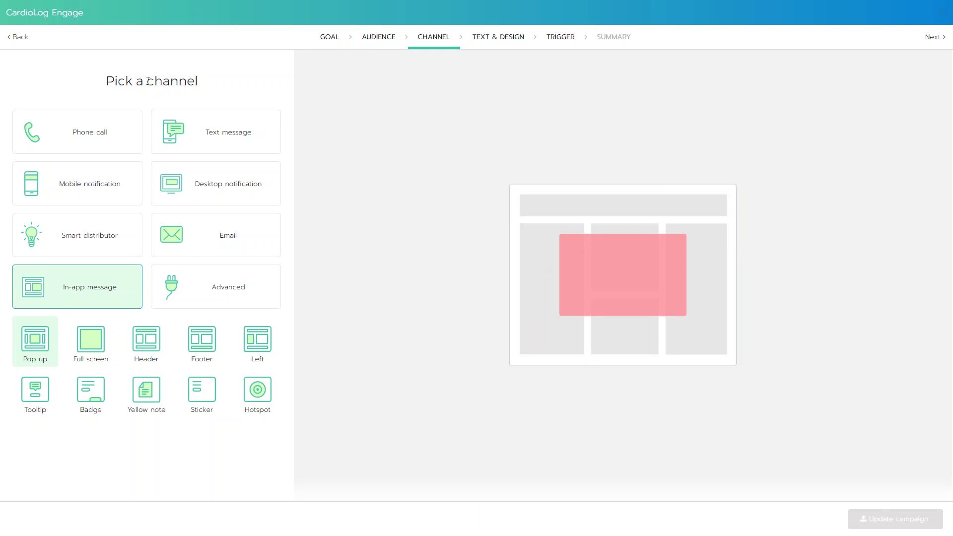
left_click(241, 127)
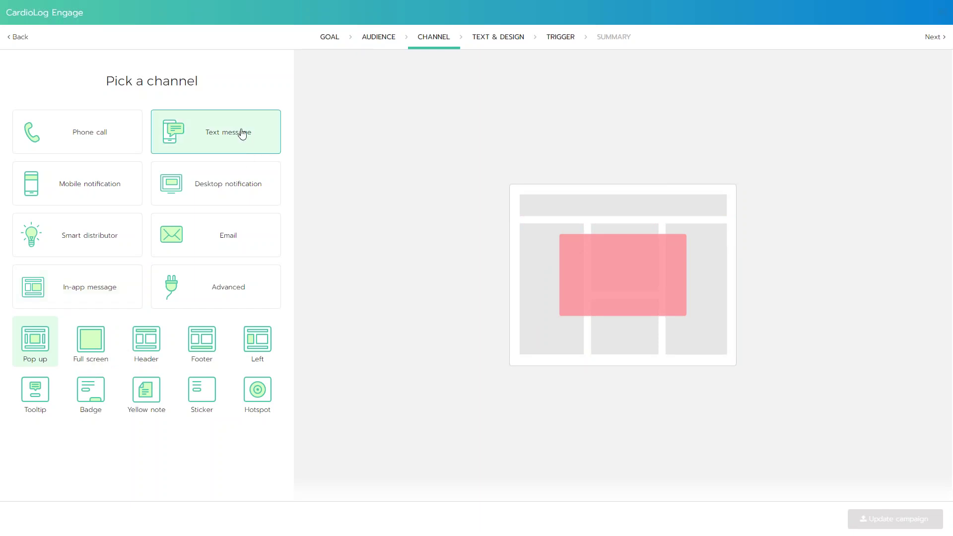
left_click(238, 233)
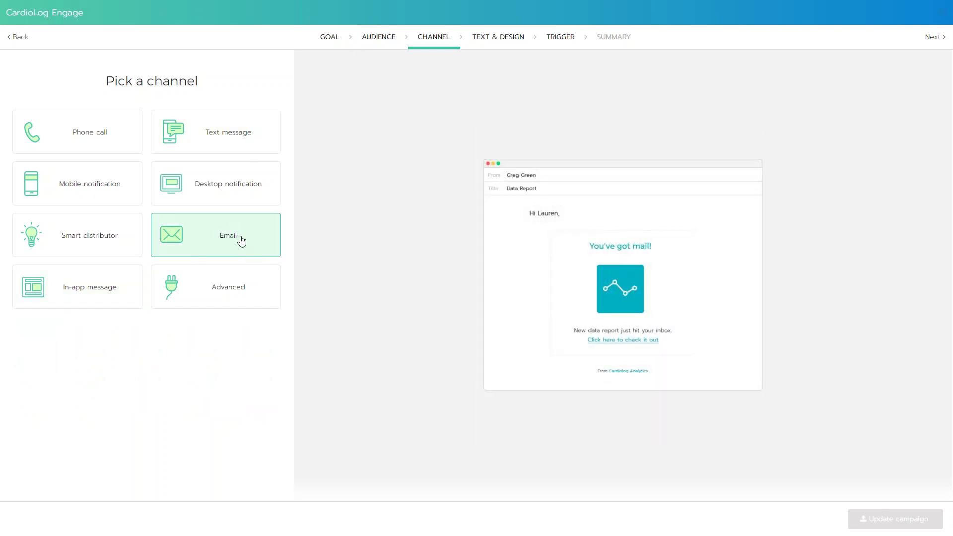
left_click(93, 298)
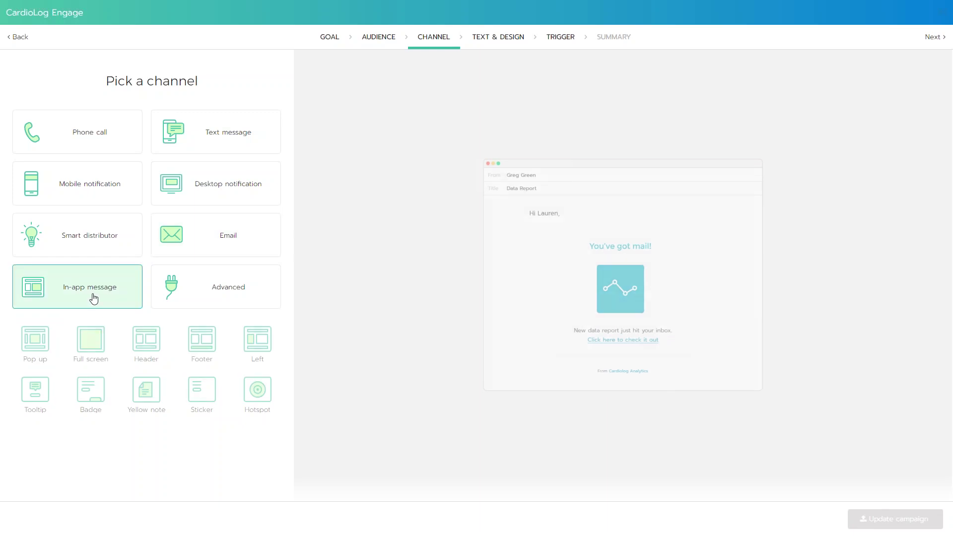
left_click(485, 42)
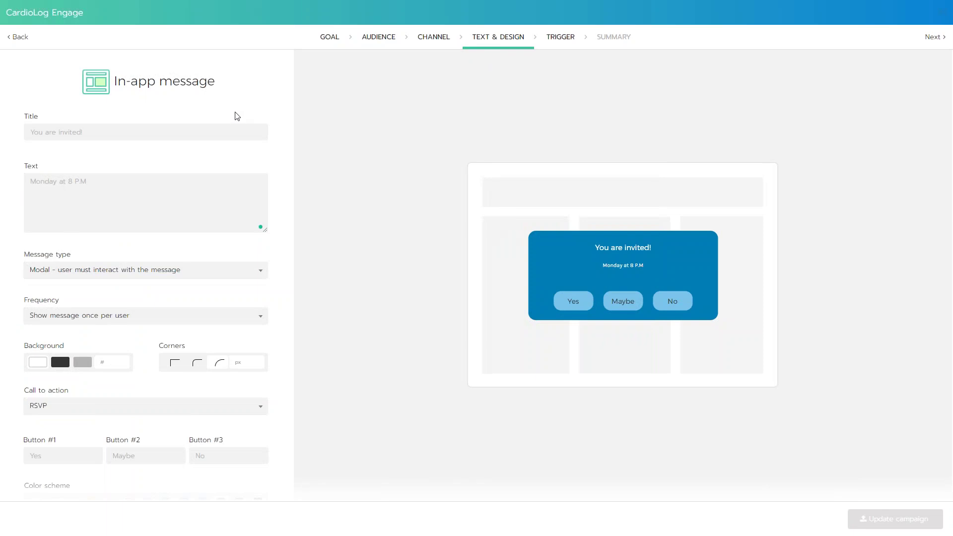
- Select the invitation's title and body text in the pop-up editor, then leave the message field
triple_click(195, 132)
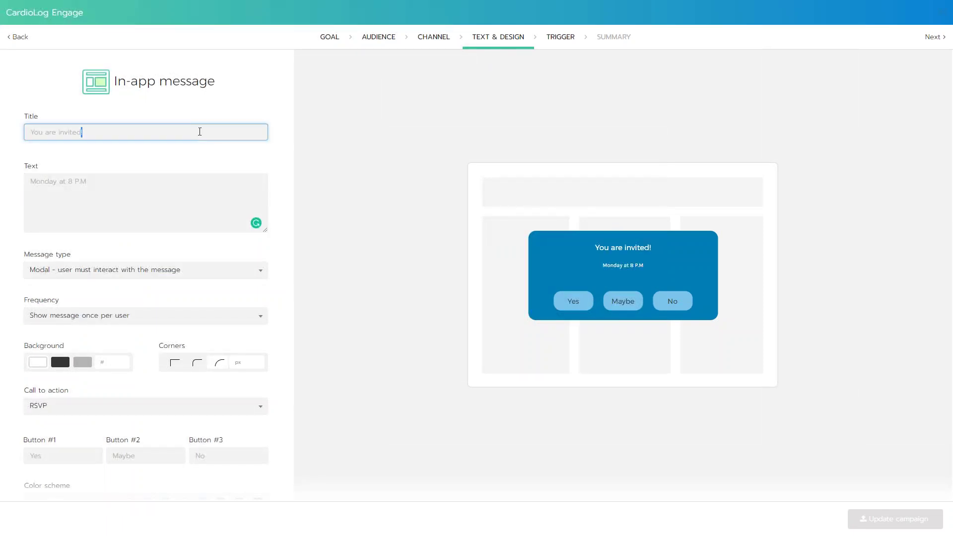
triple_click(154, 202)
left_click(154, 159)
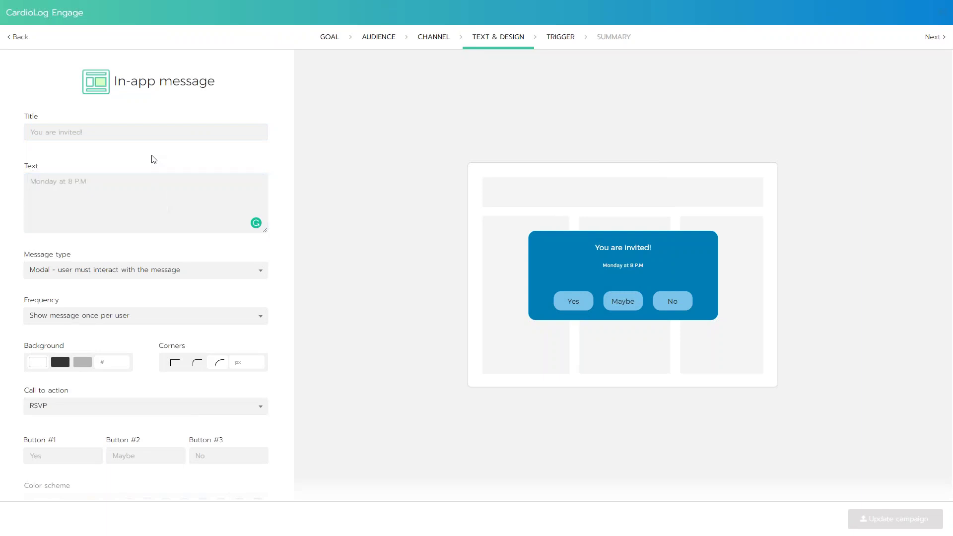
scroll(142, 252, "down", 2)
- Try Rating (1-10), Rating (3 buttons) and Thumbs up and down, then make the call to action Open question
left_click(127, 308)
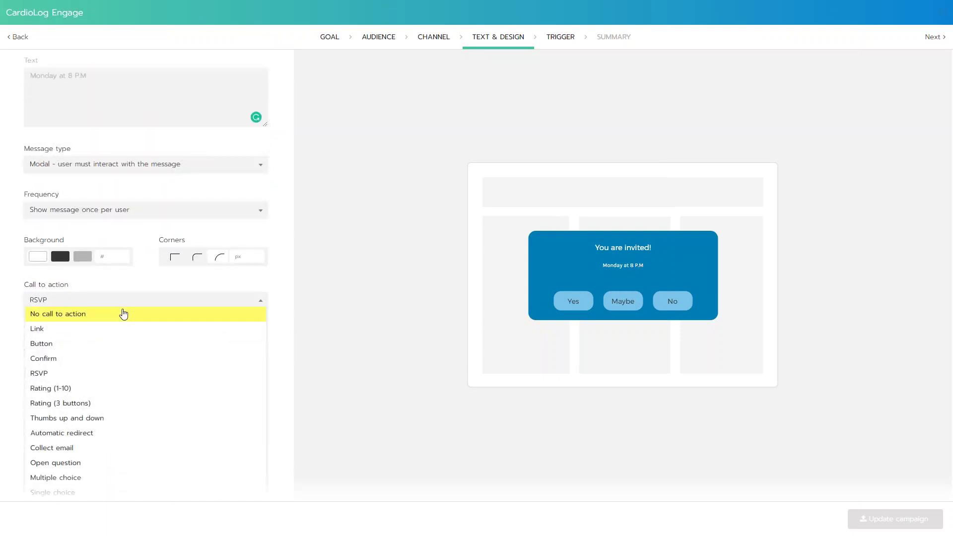
left_click(103, 390)
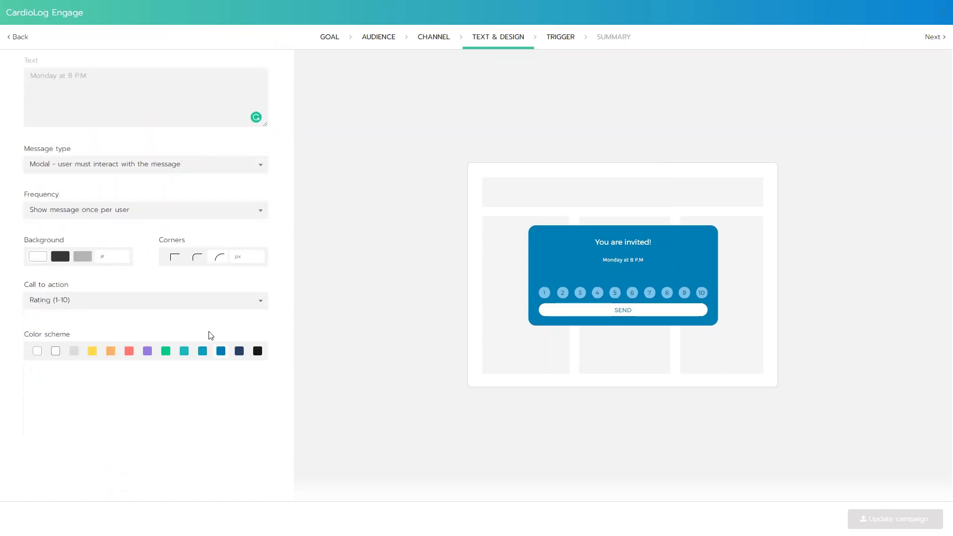
left_click(188, 302)
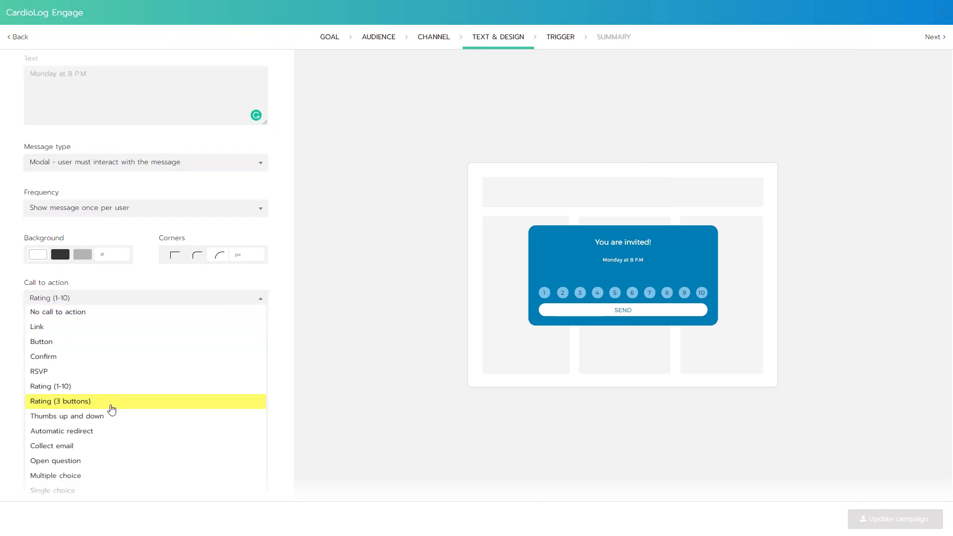
left_click(110, 406)
left_click(152, 310)
left_click(126, 419)
left_click(124, 300)
left_click(102, 457)
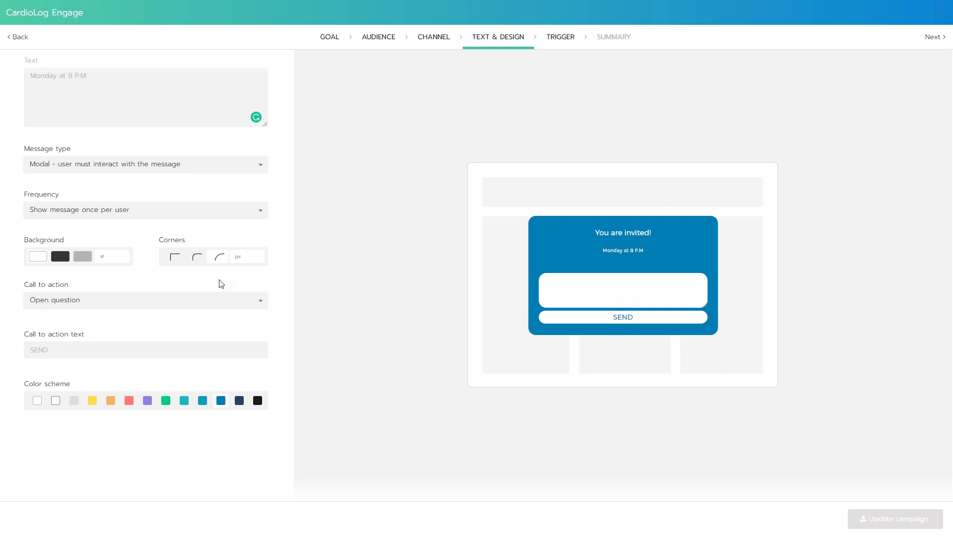
- Set the call to action back to RSVP with Yes, Maybe and No, and advance to the Trigger step
scroll(218, 282, "up", 3)
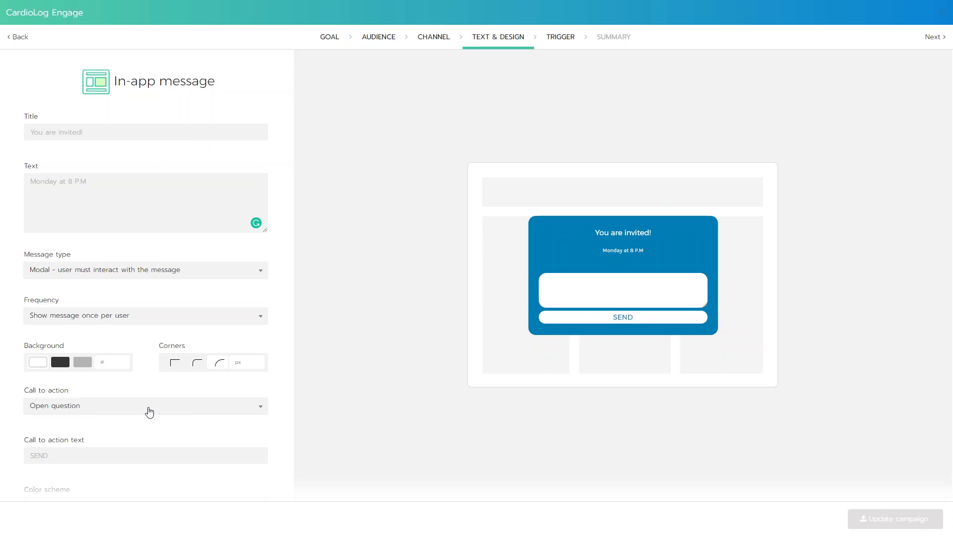
scroll(146, 417, "down", 2)
left_click(250, 306)
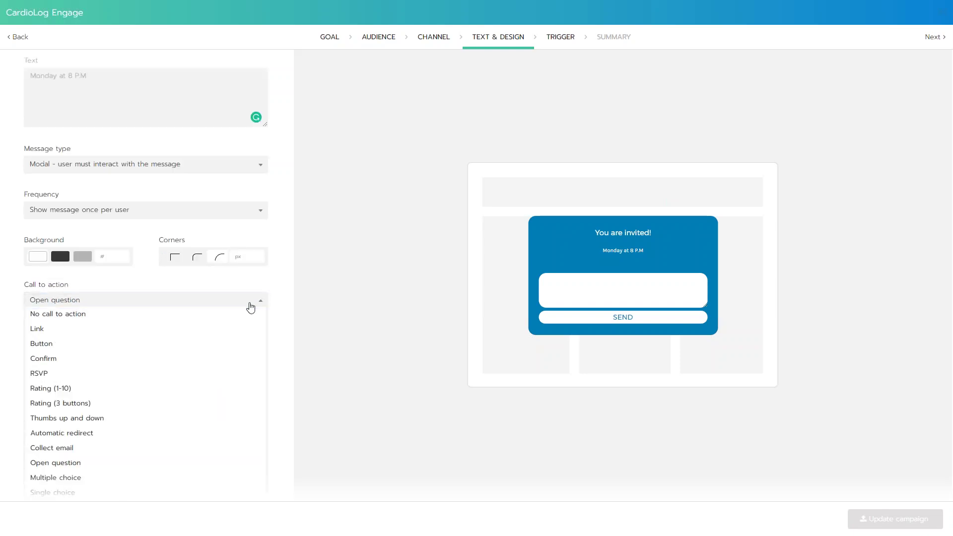
left_click(136, 379)
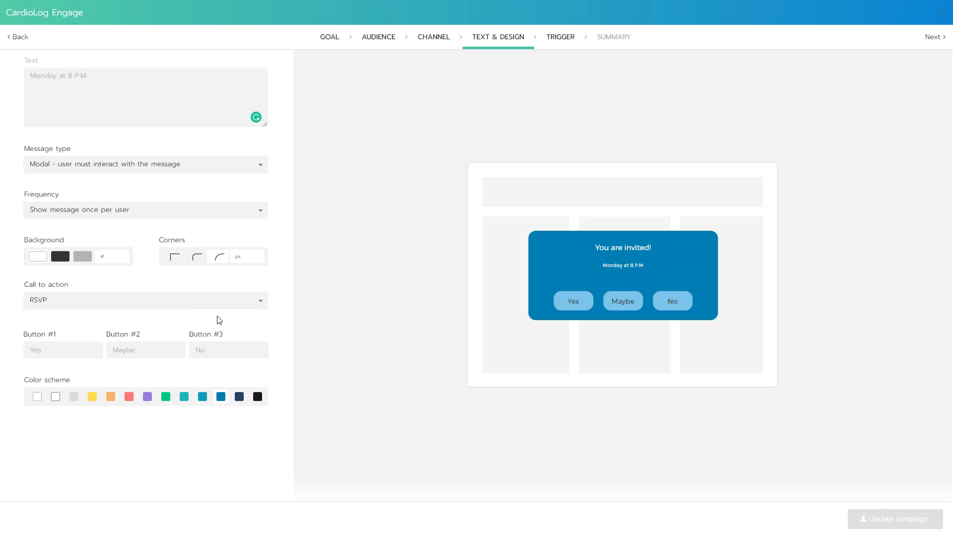
left_click(563, 44)
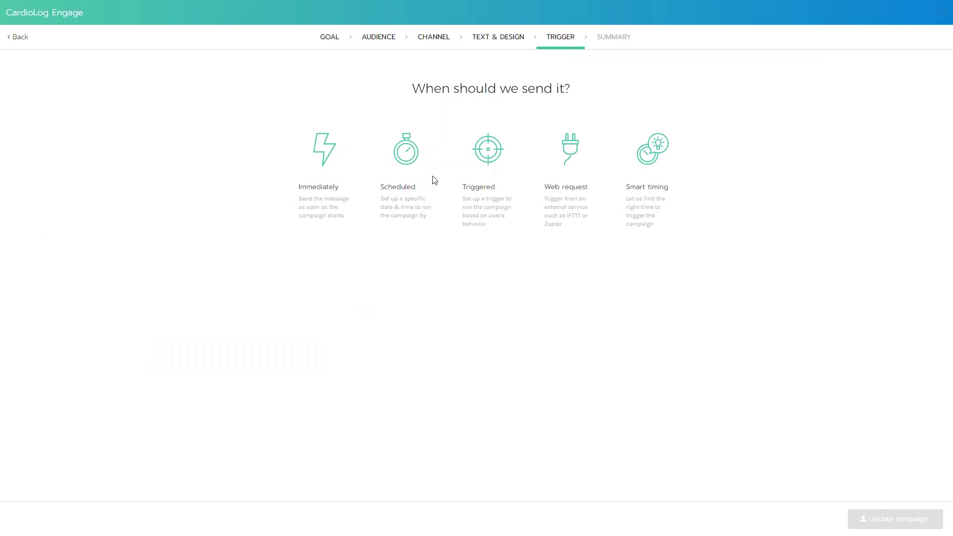
- Make the campaign a Triggered send: viewing a search result for more than 30 seconds
left_click(412, 152)
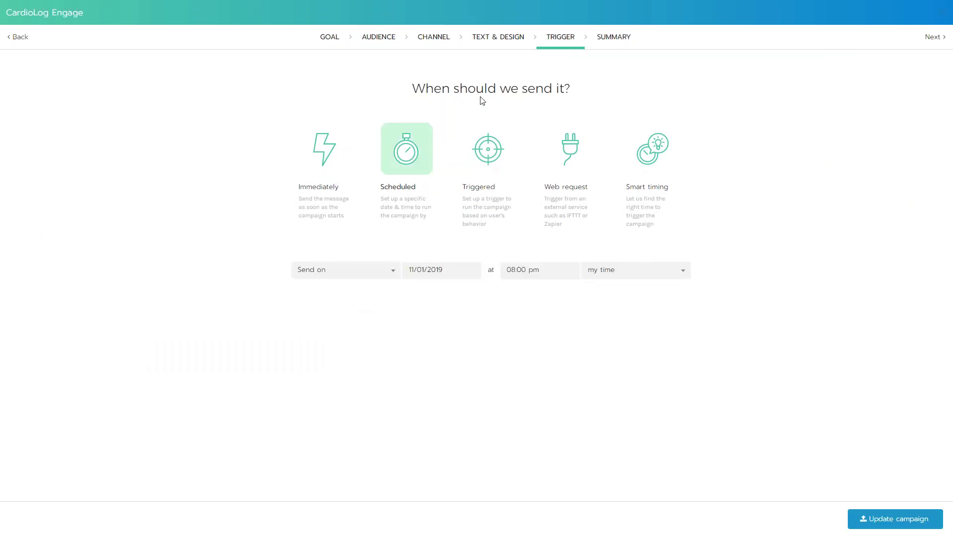
left_click(488, 147)
left_click(444, 272)
left_click(432, 283)
left_click(370, 274)
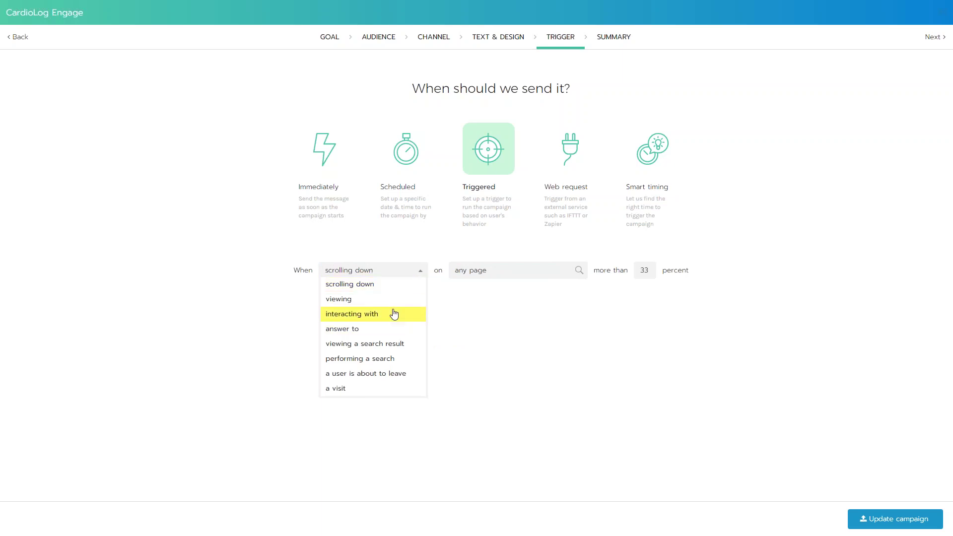
left_click(380, 299)
left_click(365, 271)
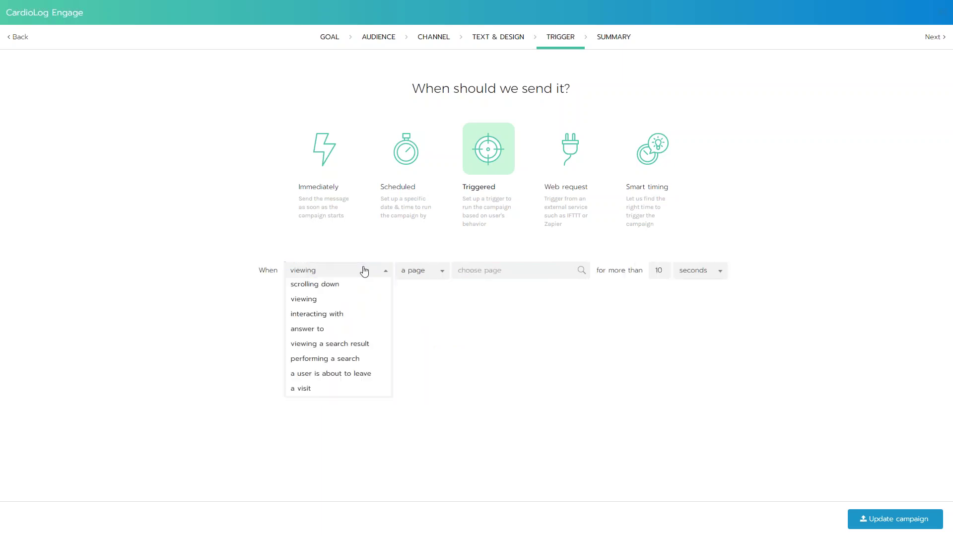
left_click(366, 348)
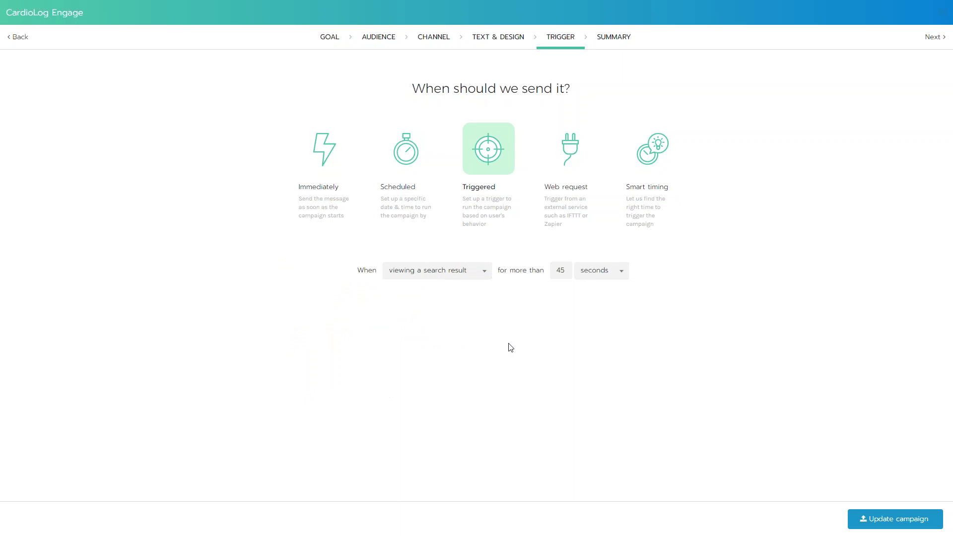
double_click(560, 266)
type("30")
left_click(625, 38)
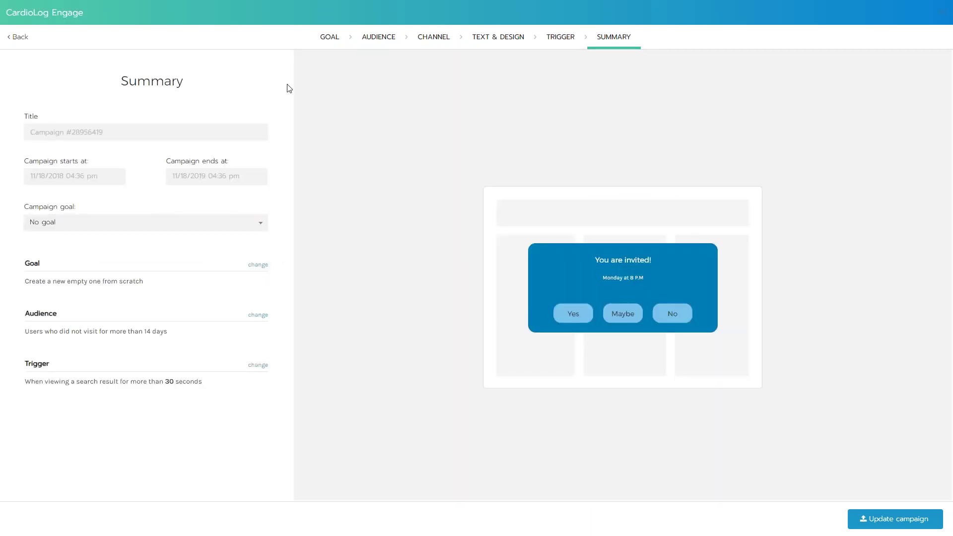